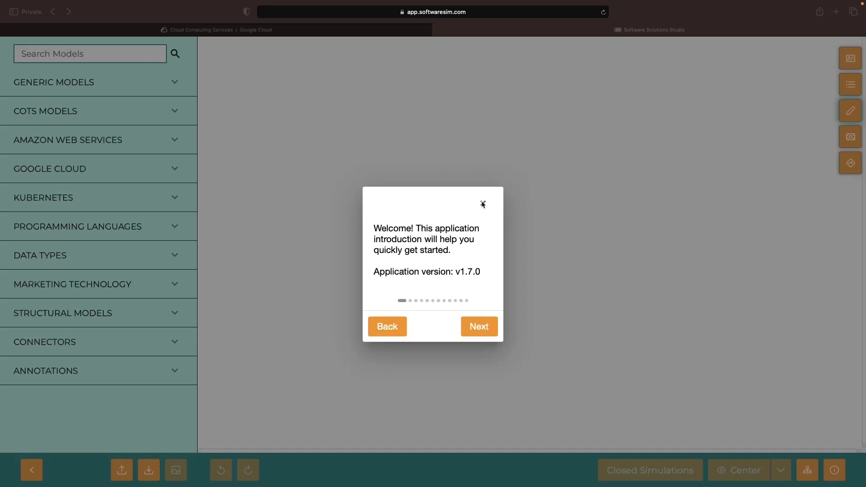
# Place a Cloud TPU card on the canvas and give it a short description
pyautogui.click(483, 203)
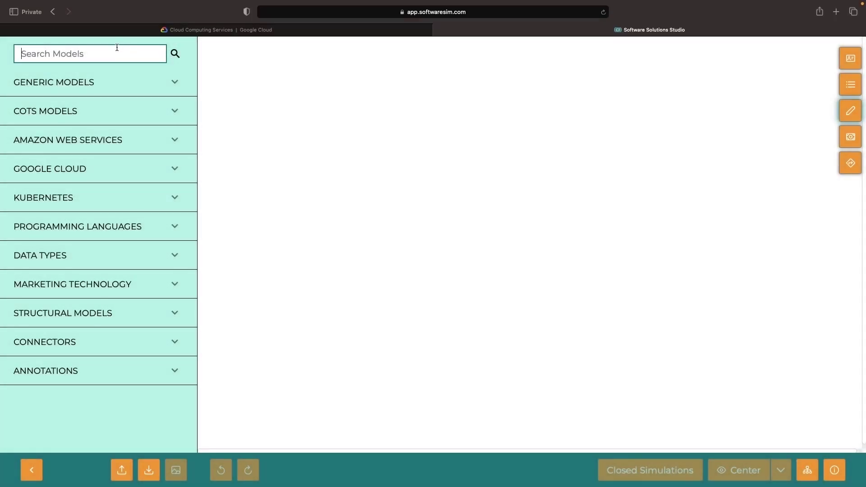
pyautogui.write('tpu')
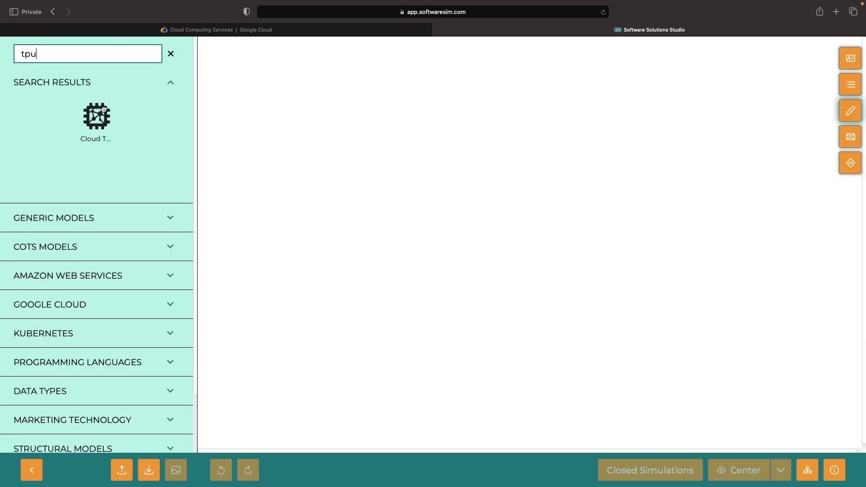
pyautogui.moveTo(95, 116); pyautogui.dragTo(298, 187)
pyautogui.click(738, 470)
pyautogui.rightClick(459, 209)
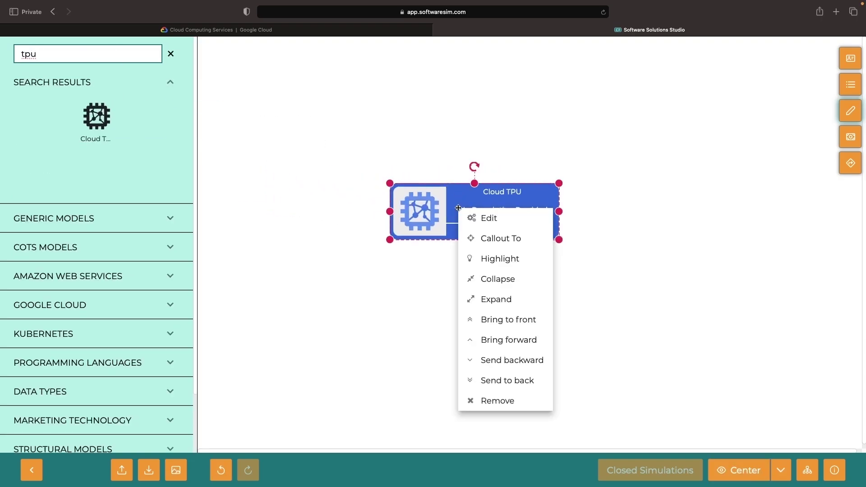
pyautogui.click(480, 219)
pyautogui.click(558, 358)
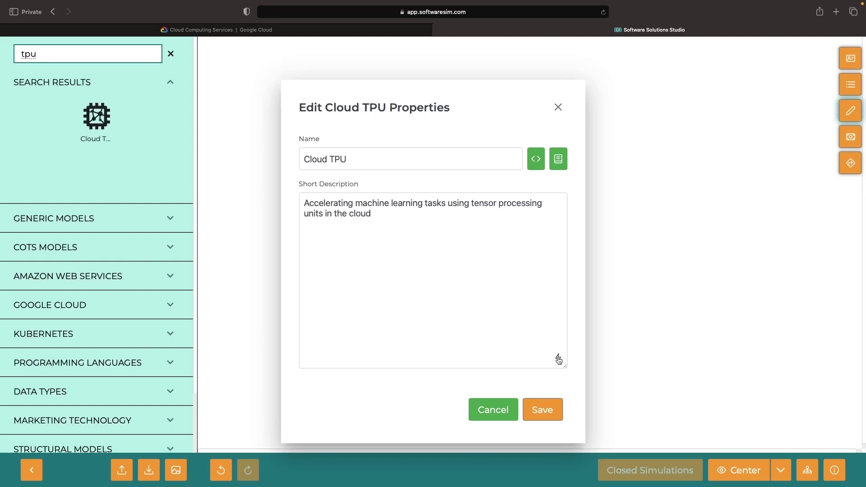
pyautogui.click(543, 410)
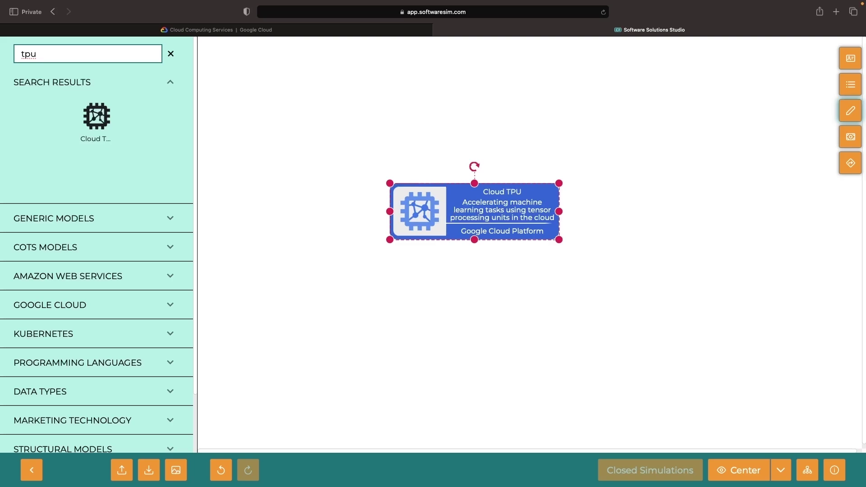
# Duplicate the card to its right and rename the pair 'Cloud TPU Nodes' and 'Cloud TPU VMs'
pyautogui.hotkey('ctrl', 'd')
pyautogui.moveTo(478, 217); pyautogui.dragTo(691, 217)
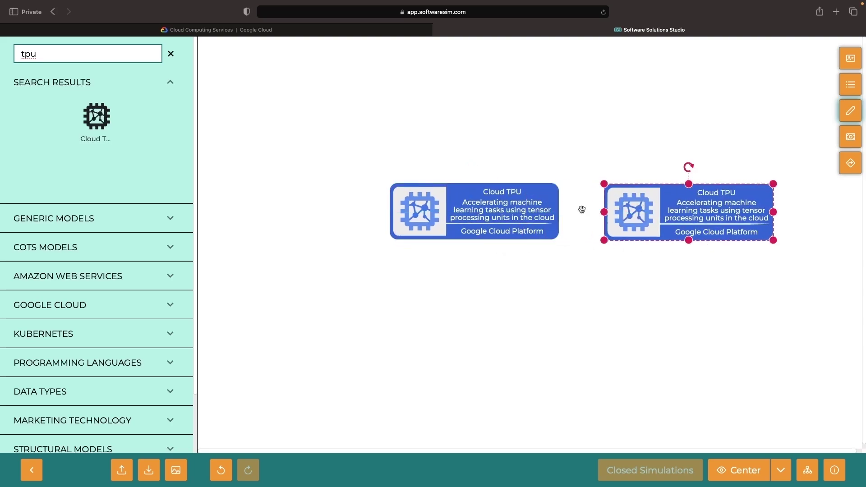
pyautogui.rightClick(517, 211)
pyautogui.click(538, 224)
pyautogui.write('Nod')
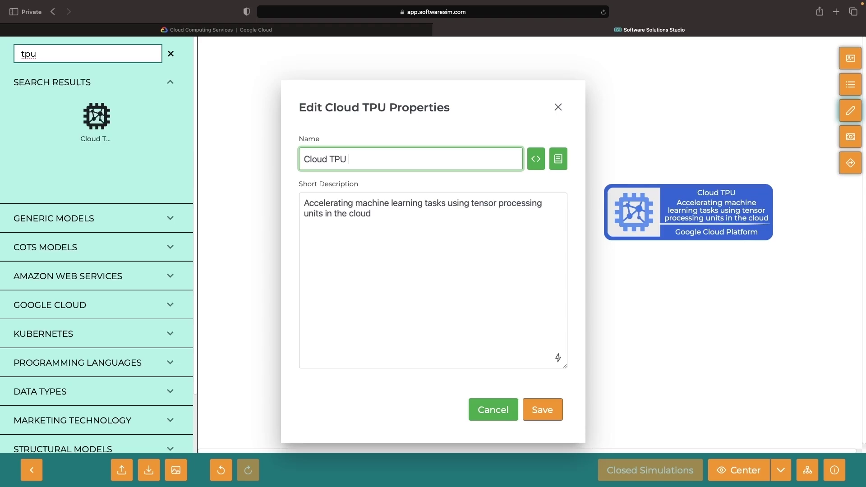
pyautogui.write('es')
pyautogui.click(541, 409)
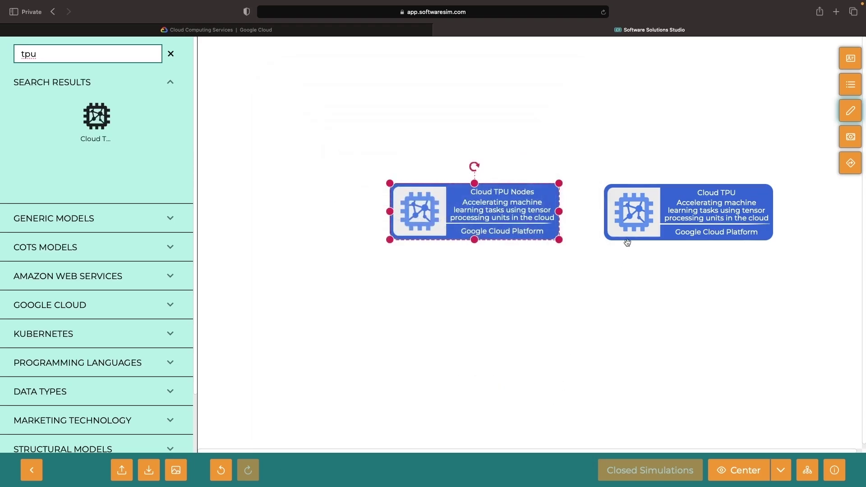
pyautogui.rightClick(646, 223)
pyautogui.click(676, 233)
pyautogui.write('VMs')
pyautogui.click(542, 409)
pyautogui.click(607, 317)
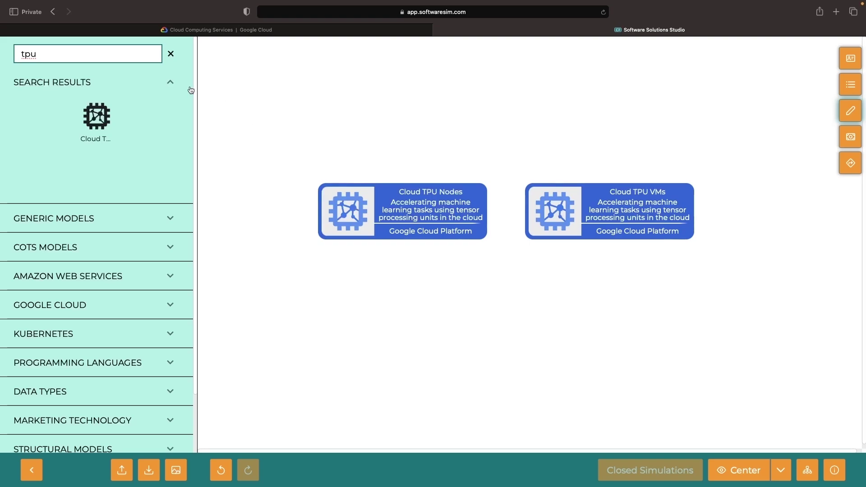
# Add Kubernetes Engine and Vertex AI cards below the TPU cards, grouped as 'Google Cloud Accelerators'
pyautogui.hotkey('ctrl', 'a')
pyautogui.write('kubern')
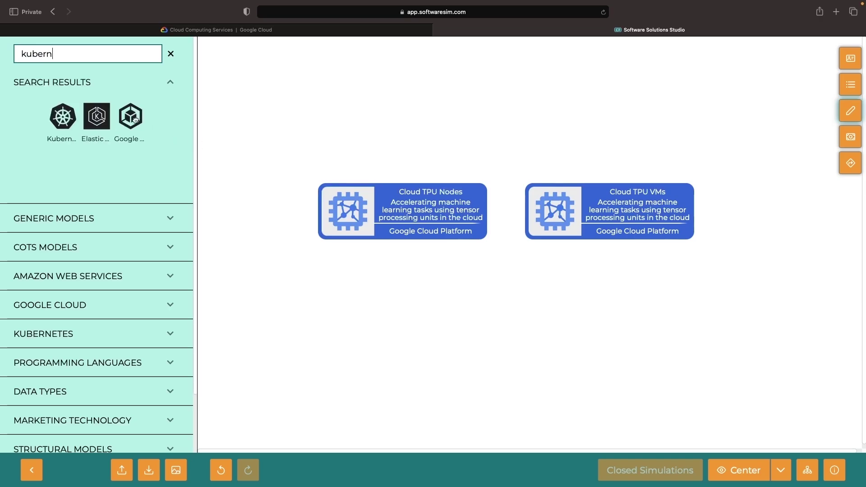
pyautogui.moveTo(131, 116); pyautogui.dragTo(404, 290)
pyautogui.scroll(-1, 133, 396)
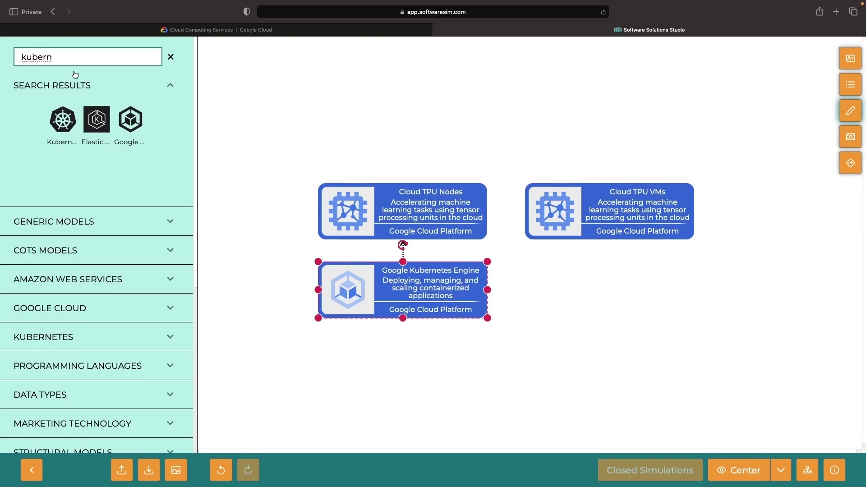
pyautogui.tripleClick(74, 57)
pyautogui.write('vertex')
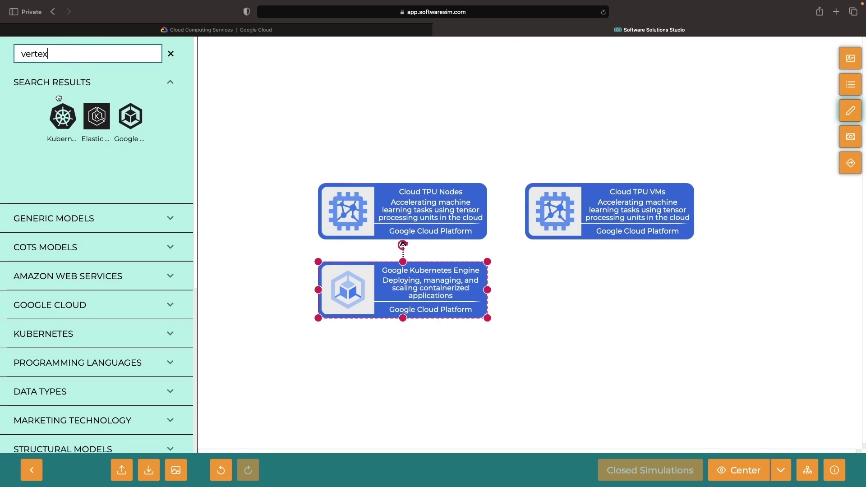
pyautogui.moveTo(95, 117); pyautogui.dragTo(590, 280)
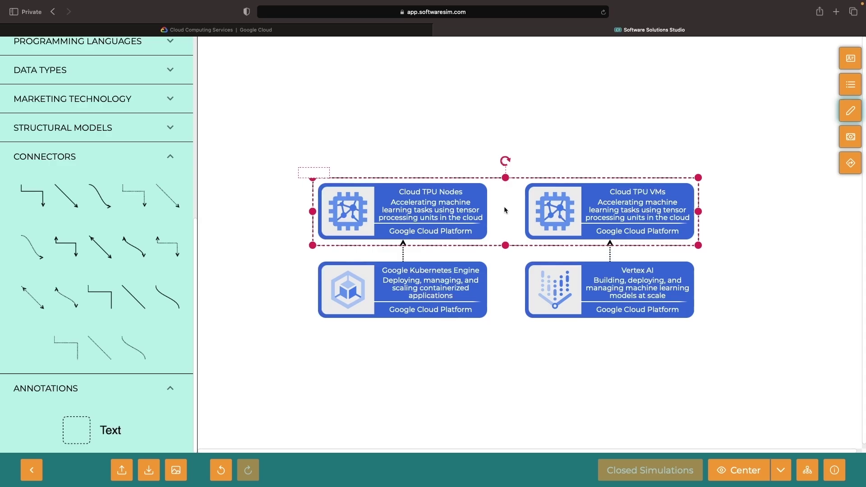
pyautogui.write('Google Cloud Accelerators')
pyautogui.click(284, 122)
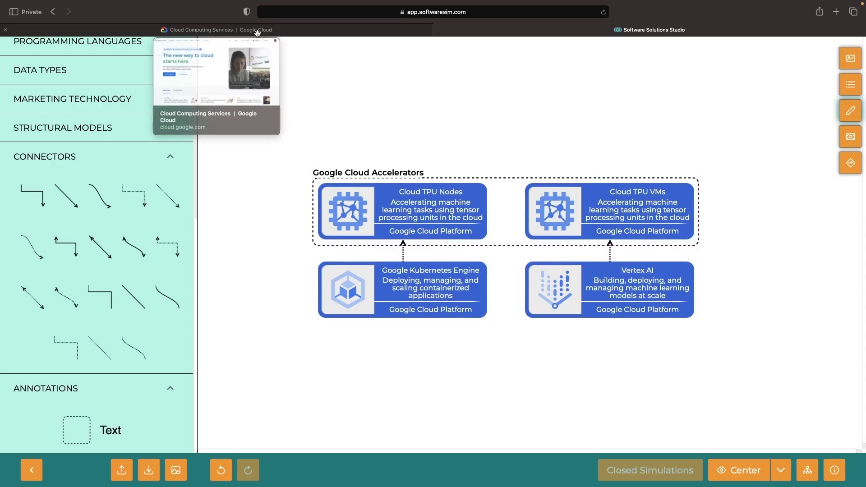
pyautogui.moveTo(217, 31)
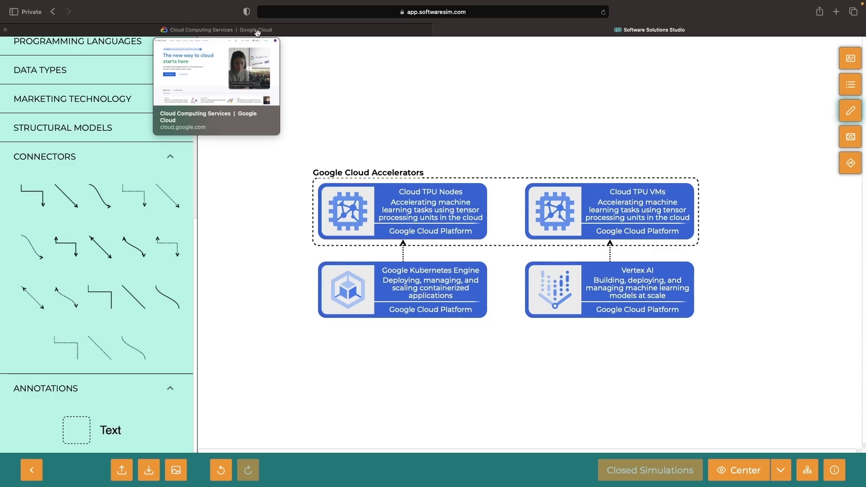
# Go to the TPUs page in Google Cloud console
pyautogui.click(257, 32)
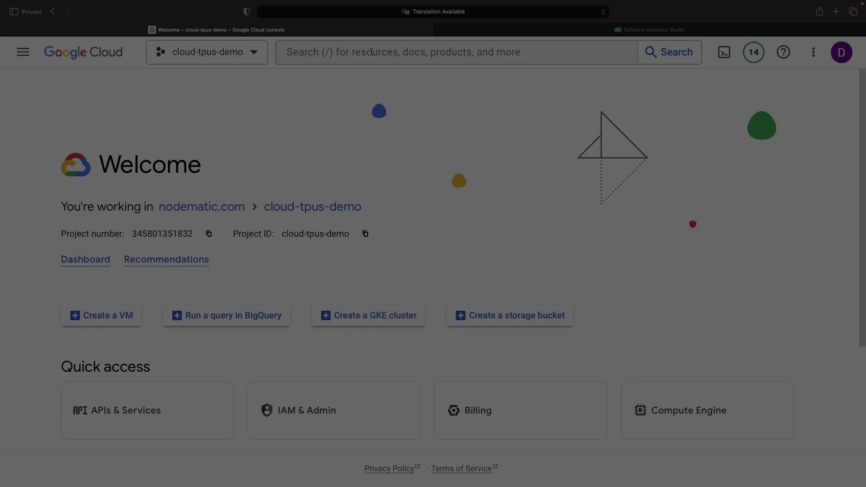
pyautogui.click(407, 52)
pyautogui.write('tpus')
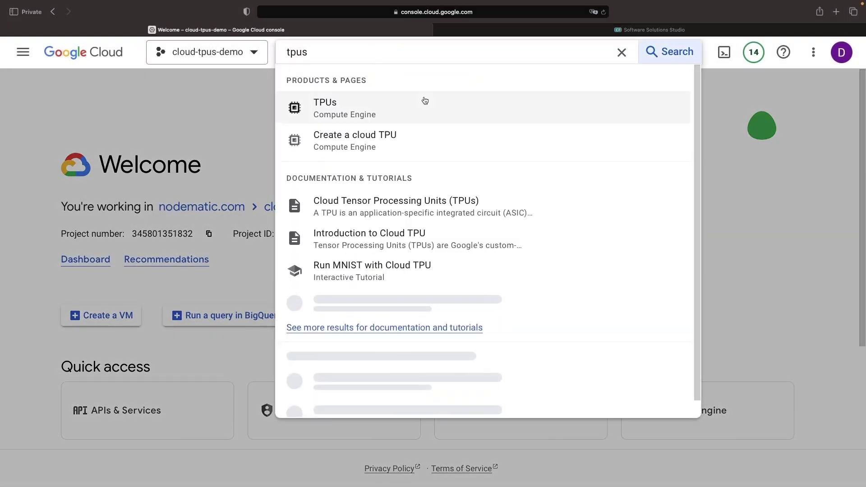
pyautogui.click(431, 105)
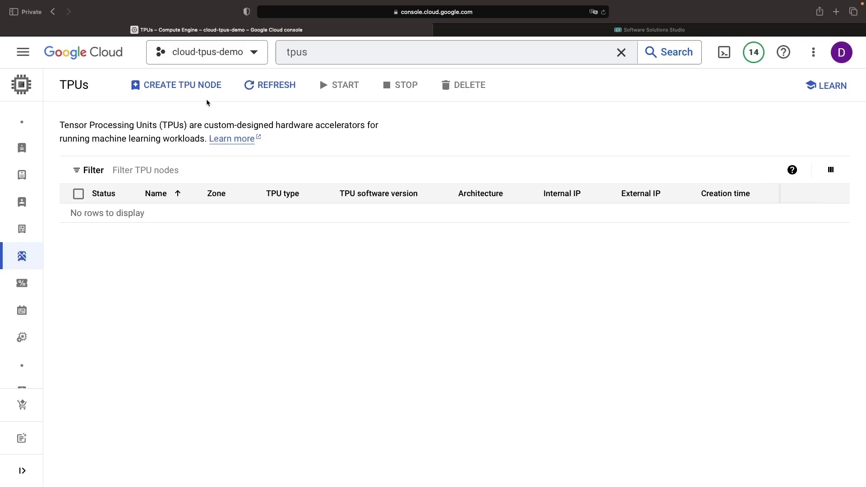
# Create TPU node 'tpu-node' in us-central1-b, type v2-8, software version 2.12.0
pyautogui.click(194, 87)
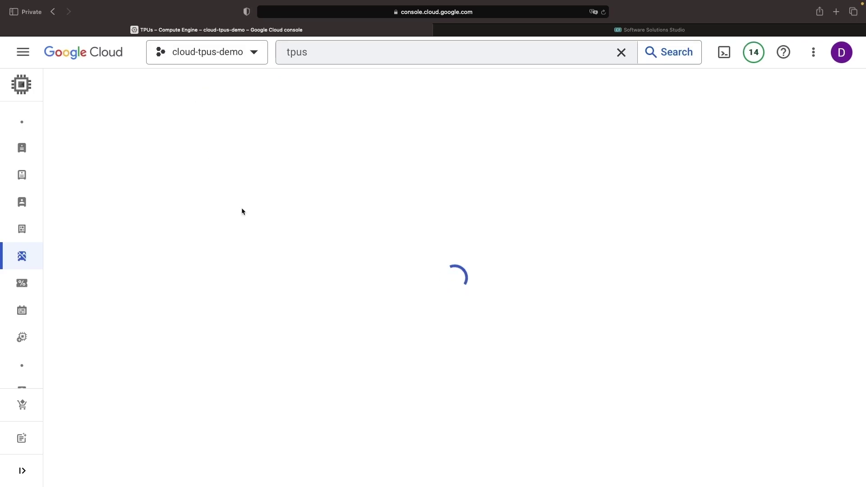
pyautogui.scroll(-1, 225, 270)
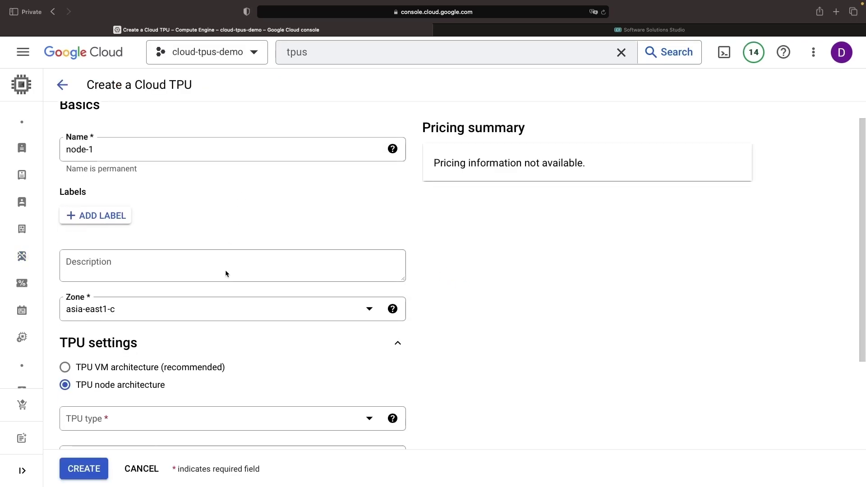
pyautogui.click(99, 150)
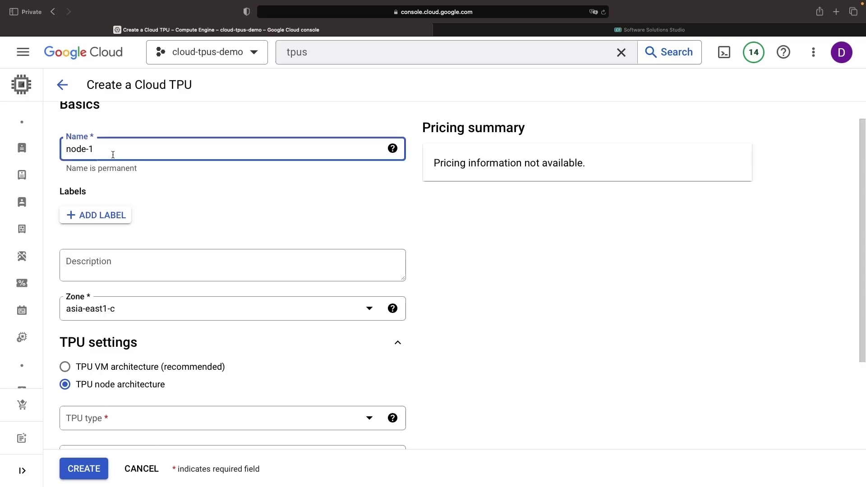
pyautogui.write('node')
pyautogui.click(217, 308)
pyautogui.click(140, 350)
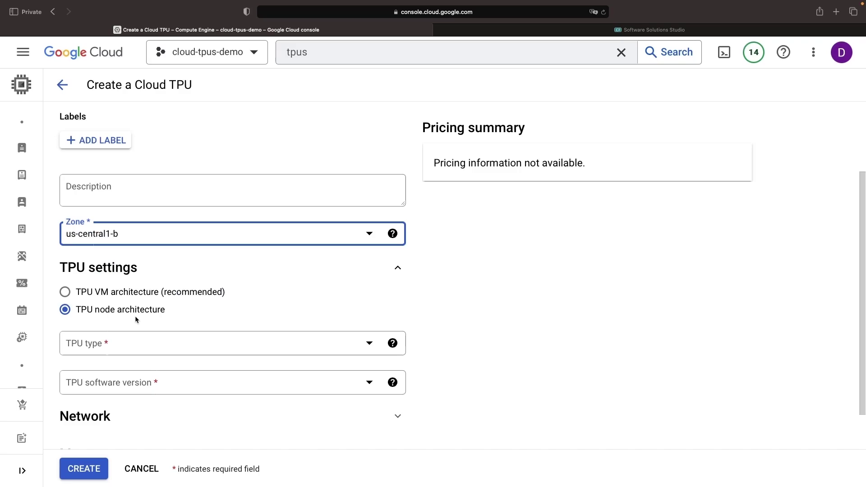
pyautogui.click(140, 345)
pyautogui.click(138, 391)
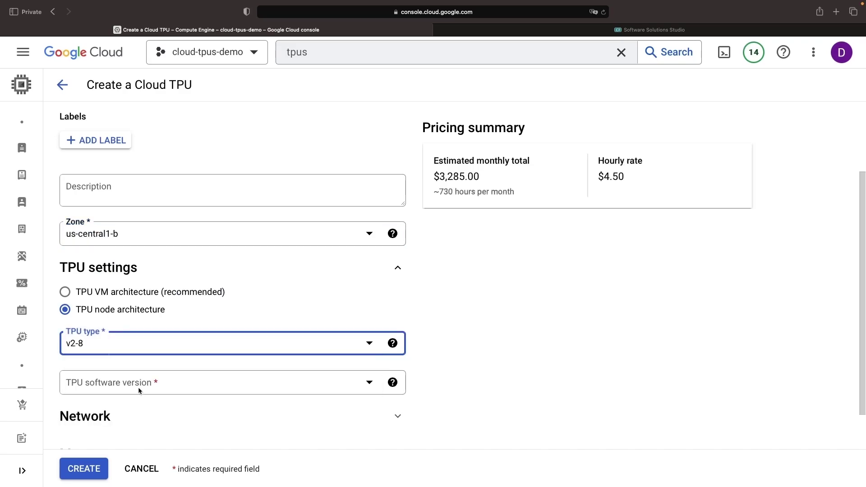
pyautogui.click(152, 383)
pyautogui.scroll(-2, 149, 359)
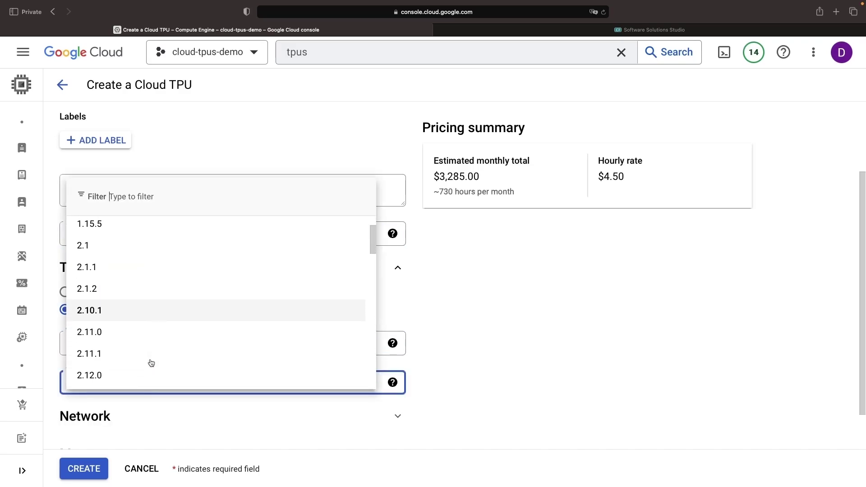
pyautogui.scroll(-2, 146, 339)
pyautogui.scroll(-1, 142, 325)
pyautogui.click(142, 314)
pyautogui.click(84, 468)
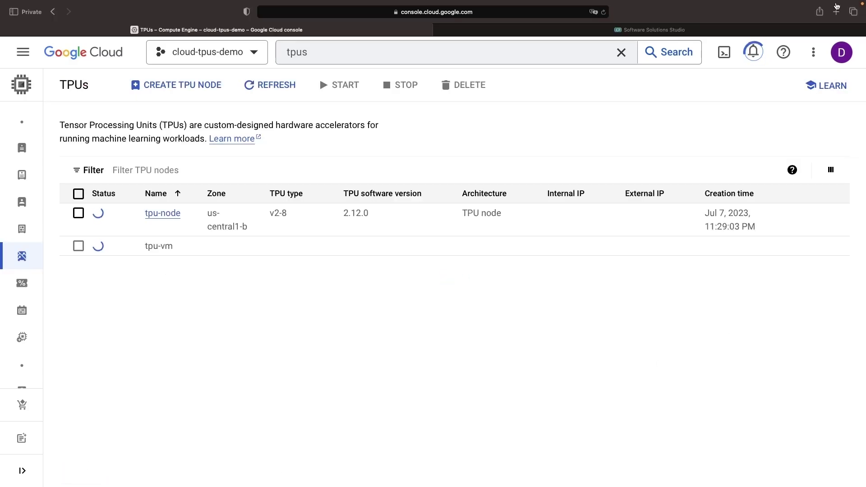
# Load the Cloud TPU system architecture documentation in a new browser tab
pyautogui.click(836, 12)
pyautogui.write('https://cloud.google.com/tpu/docs/system-architecture-tpu-vm#tpu-arch')
pyautogui.press('Return')
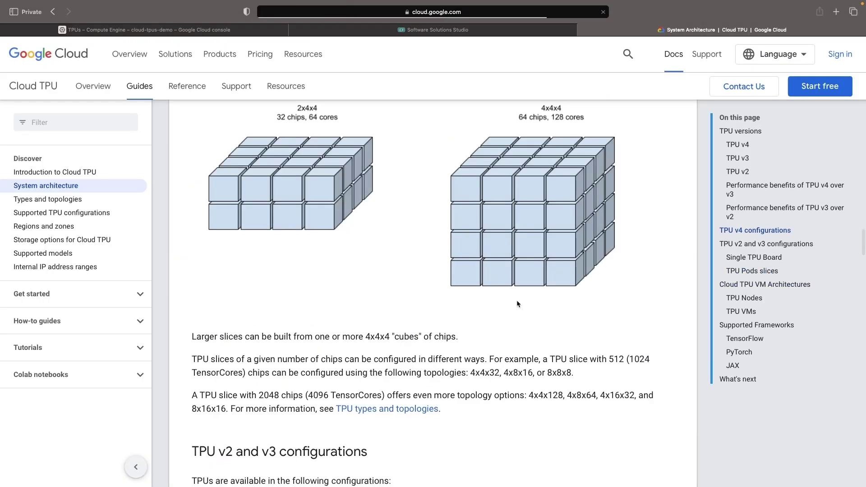
pyautogui.scroll(-5, 654, 278)
pyautogui.scroll(-5, 541, 257)
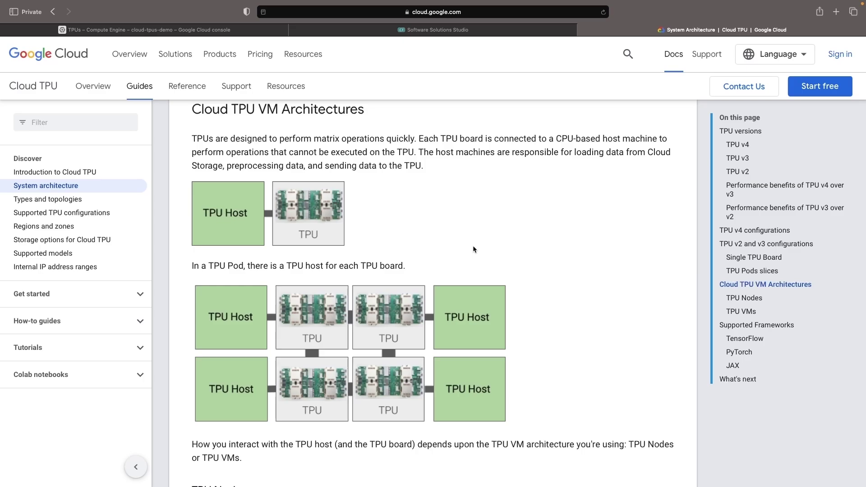
pyautogui.scroll(-3, 473, 246)
pyautogui.scroll(-3, 474, 245)
pyautogui.scroll(-3, 472, 245)
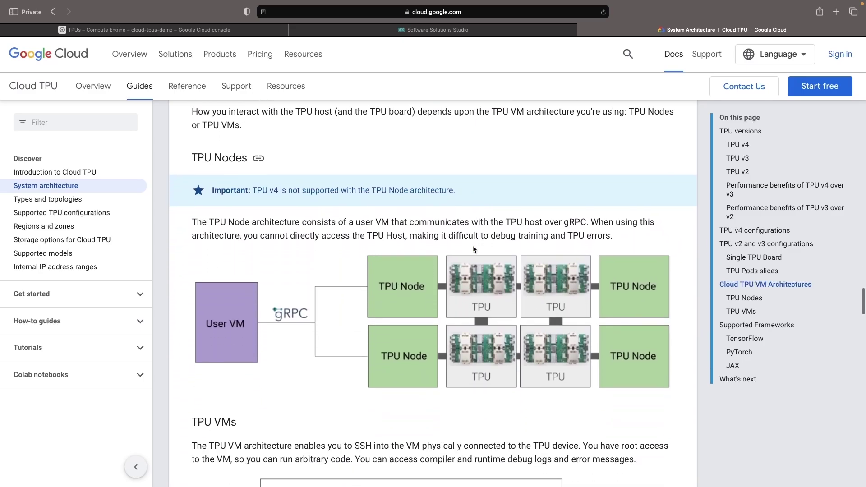
pyautogui.scroll(-3, 473, 245)
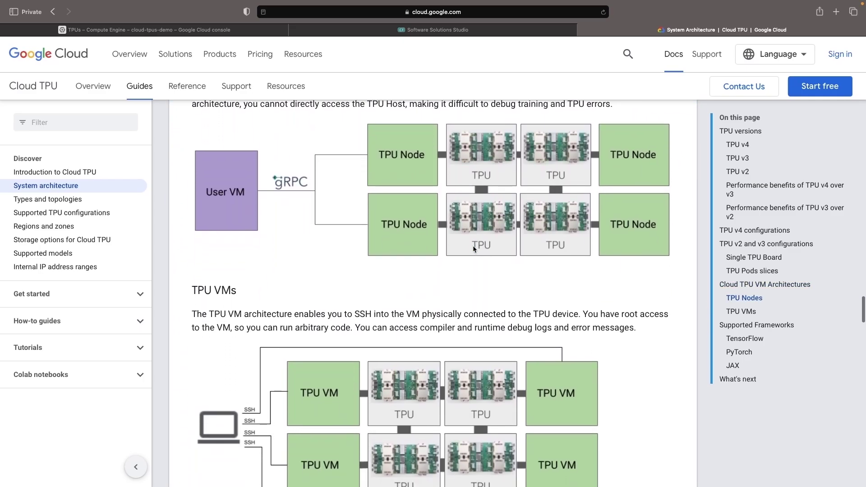
pyautogui.scroll(-1, 473, 246)
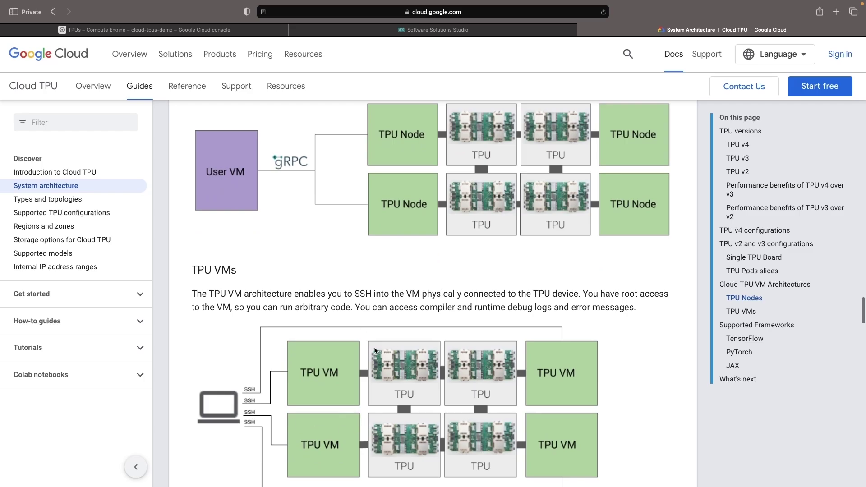
pyautogui.scroll(1, 296, 266)
pyautogui.scroll(1, 296, 267)
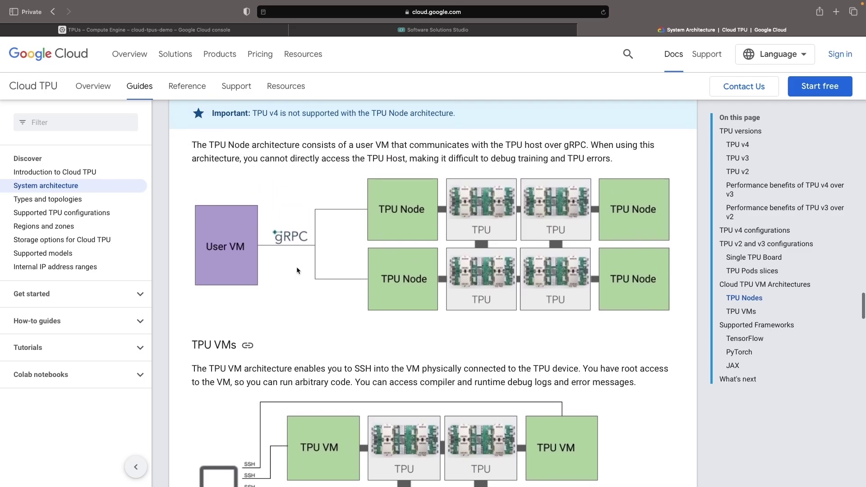
pyautogui.scroll(1, 297, 266)
pyautogui.scroll(1, 297, 267)
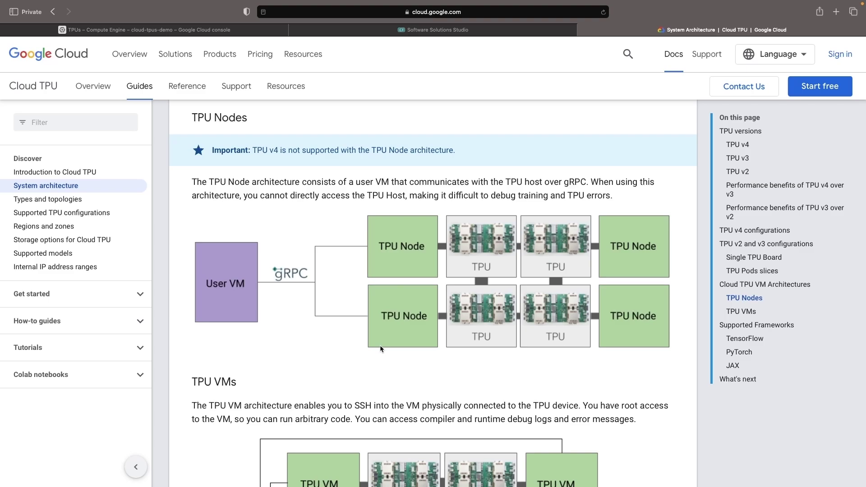
pyautogui.scroll(-3, 379, 345)
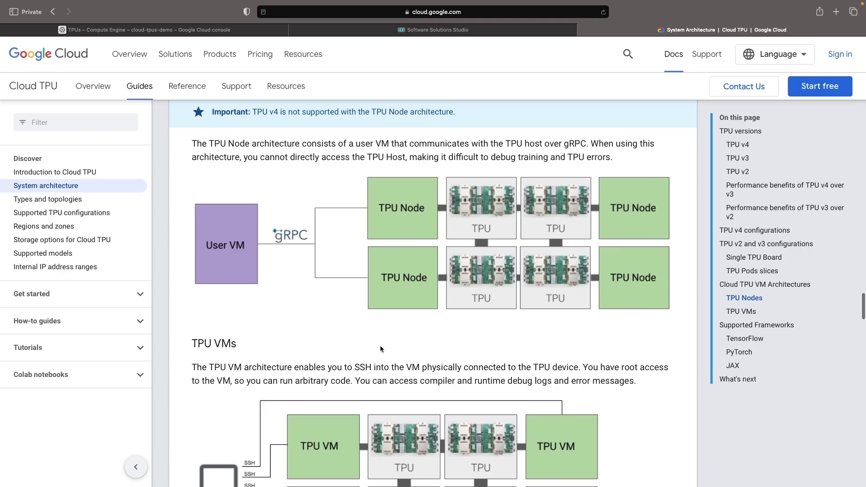
pyautogui.scroll(-3, 379, 345)
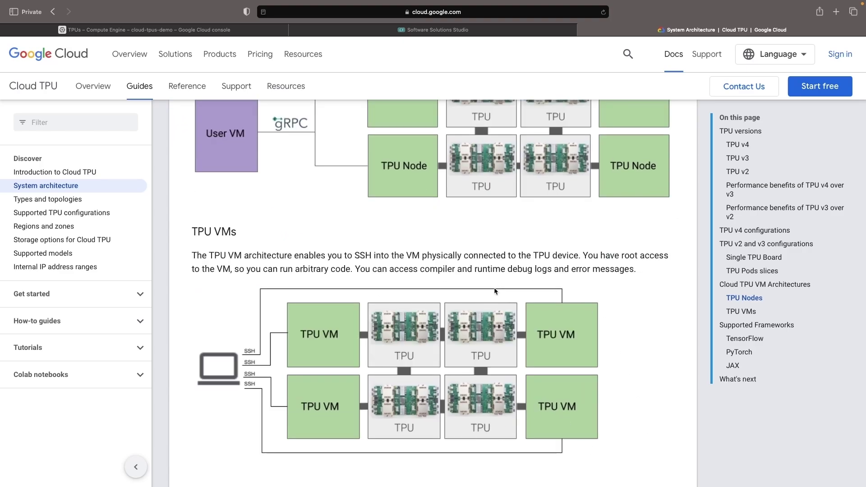
pyautogui.scroll(-1, 380, 435)
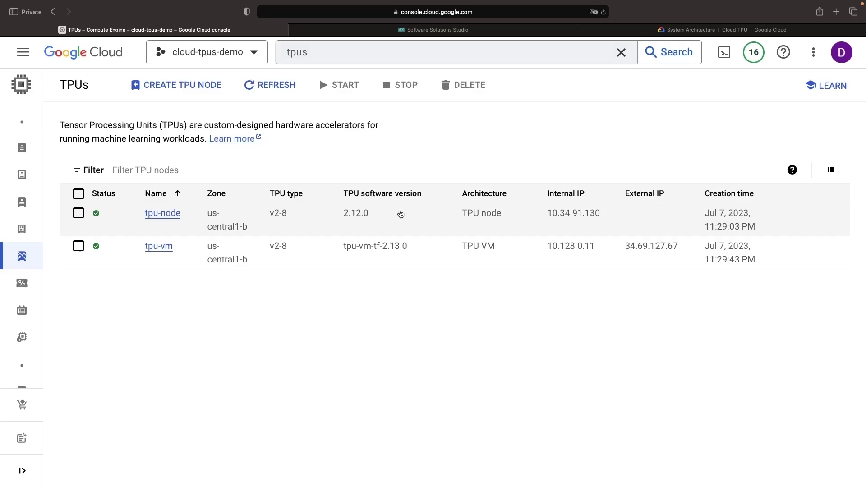
# In Cloud Shell, set project cloud-tpus-demo, list us-central1-b TPU VMs, and SSH into tpu-vm
pyautogui.click(724, 52)
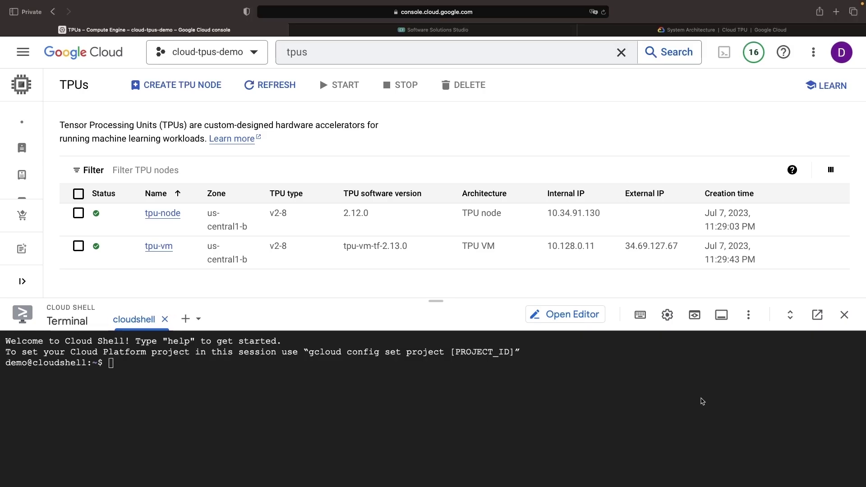
pyautogui.write('gcloud config set project cloud-tpus-demo')
pyautogui.press('Return')
pyautogui.press('Return')
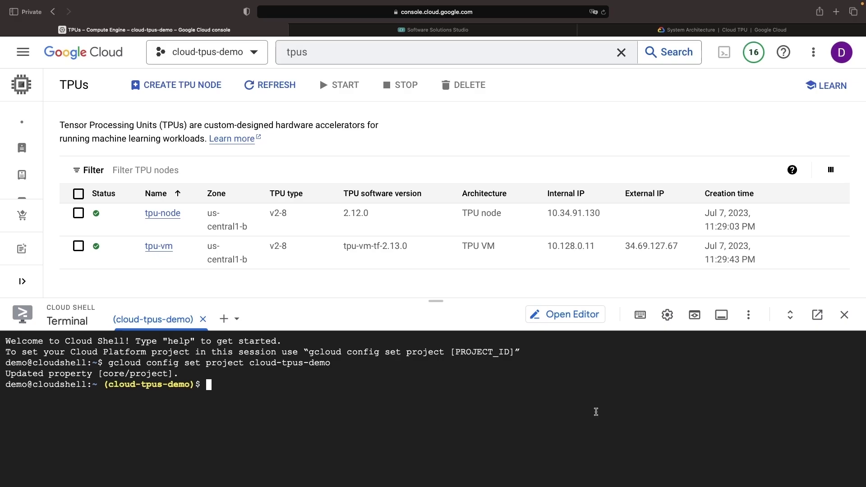
pyautogui.write('gcloud comput')
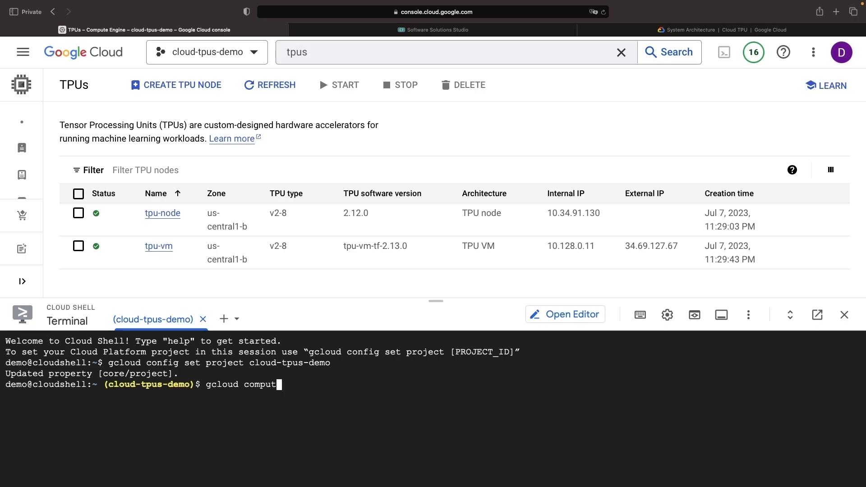
pyautogui.write('e tpus tpu-')
pyautogui.write('vm list --')
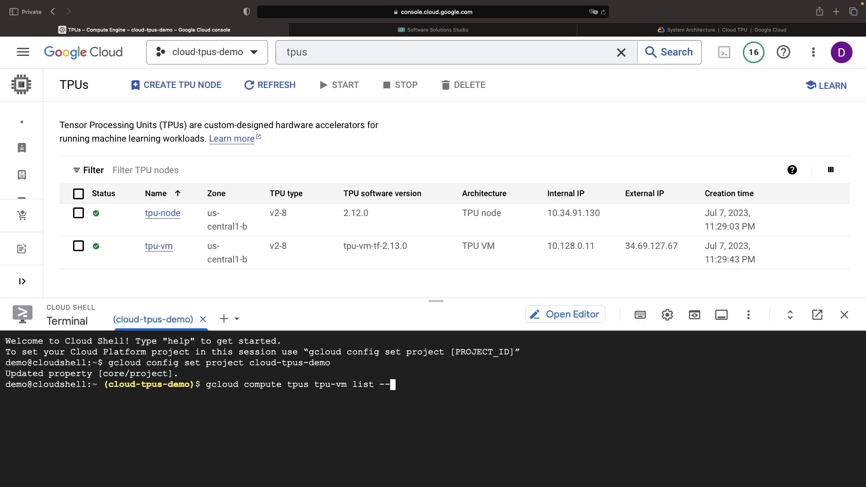
pyautogui.write('zone us-central1-b')
pyautogui.press('Return')
pyautogui.write('gc')
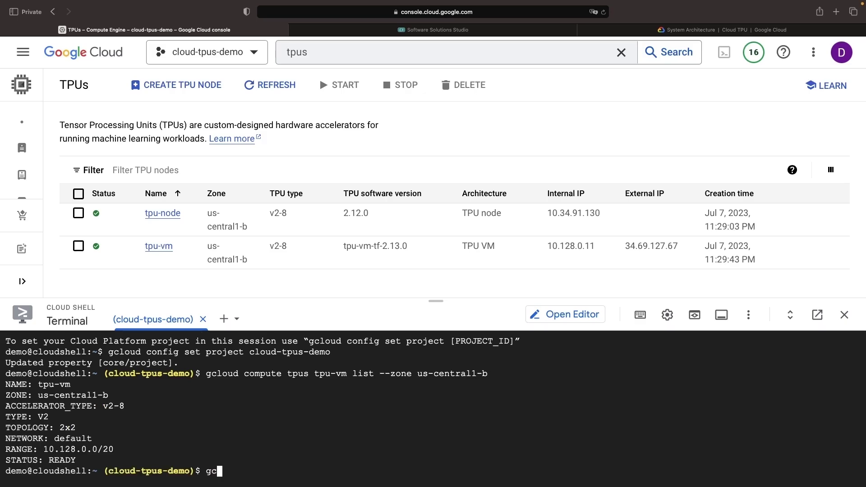
pyautogui.write('loud ')
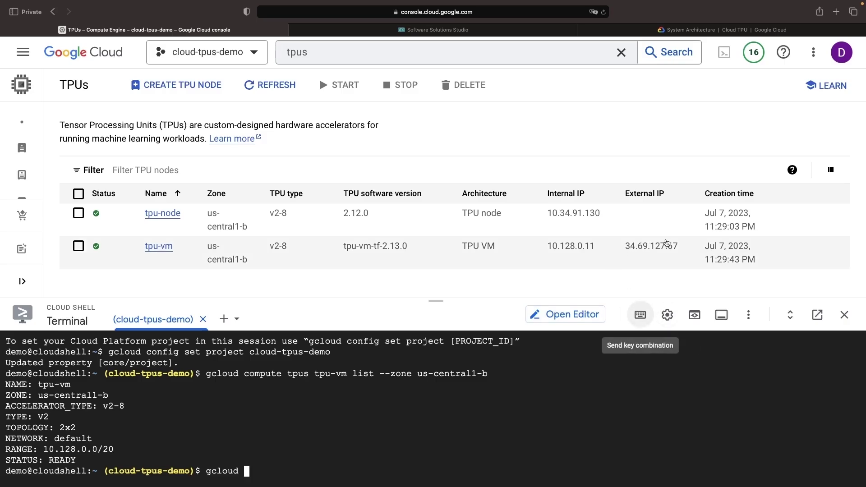
pyautogui.write('compute ')
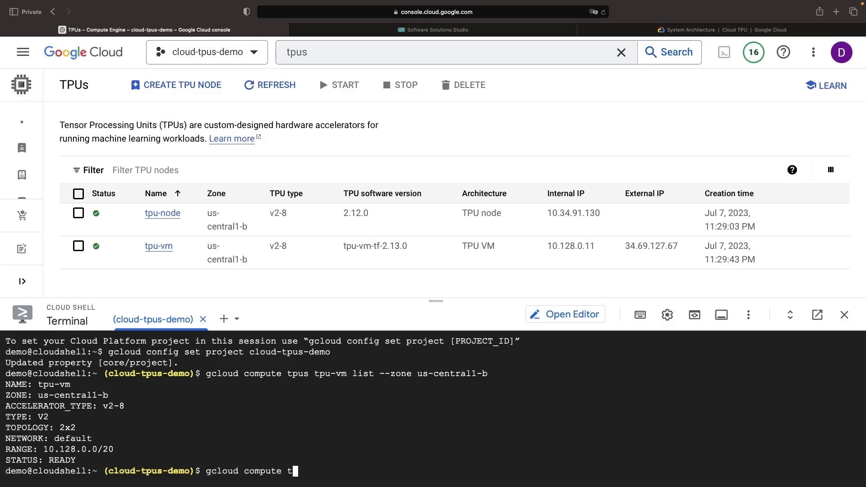
pyautogui.write('tpus tpu-vm ssh tpu-vm --zone us-central1-b')
pyautogui.press('Return')
pyautogui.press('Return')
pyautogui.press('Return')
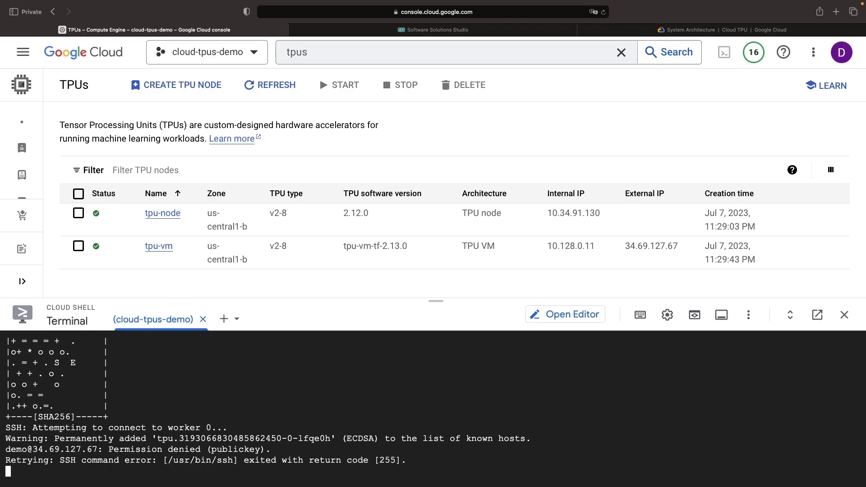
pyautogui.write('clear')
pyautogui.press('Return')
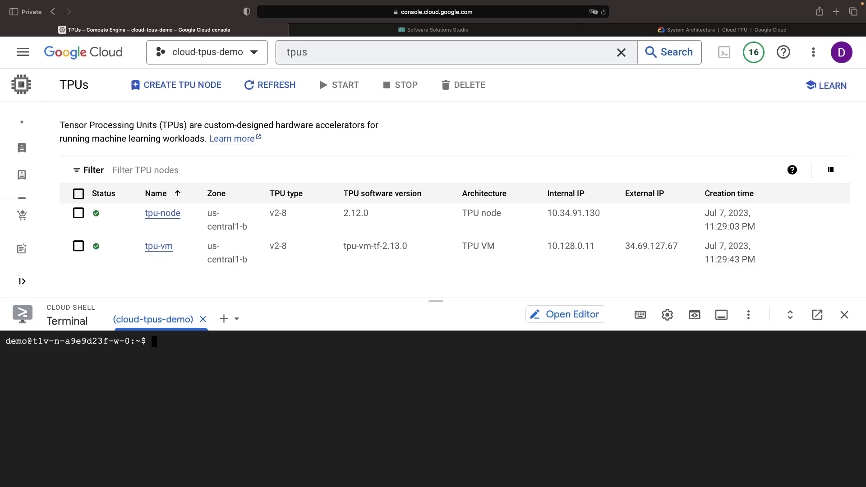
pyautogui.write('pip')
pyautogui.write(' install cloud-tpu-client')
# Install cloud-tpu-client and jax[tpu] on tpu-vm
pyautogui.press('Return')
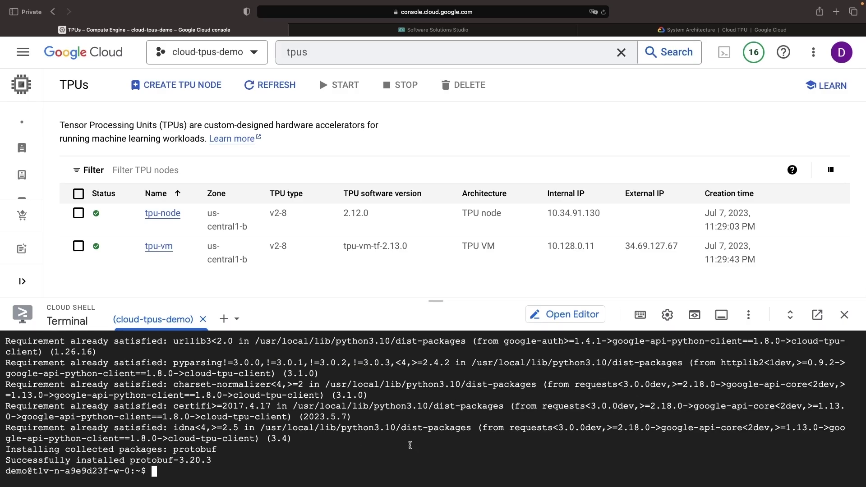
pyautogui.write('pip install jax[tpu] -f https://storage.googleapis.com/jax-releases/libtpu_releases.html')
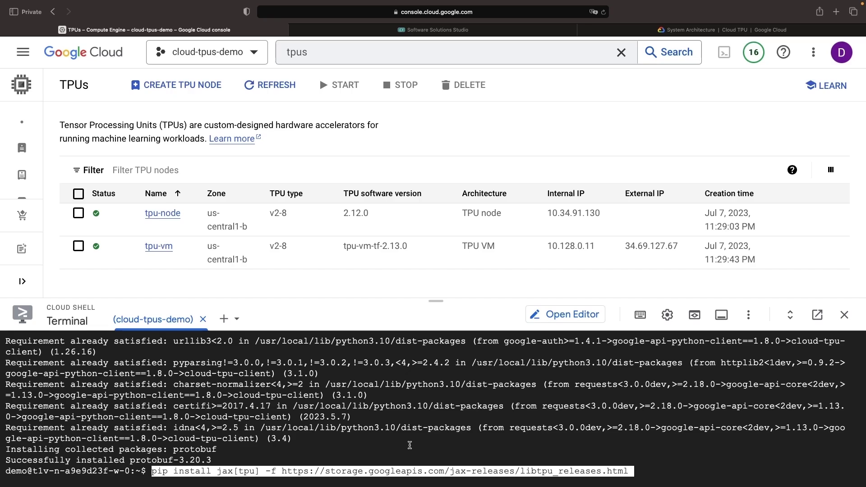
pyautogui.press('Return')
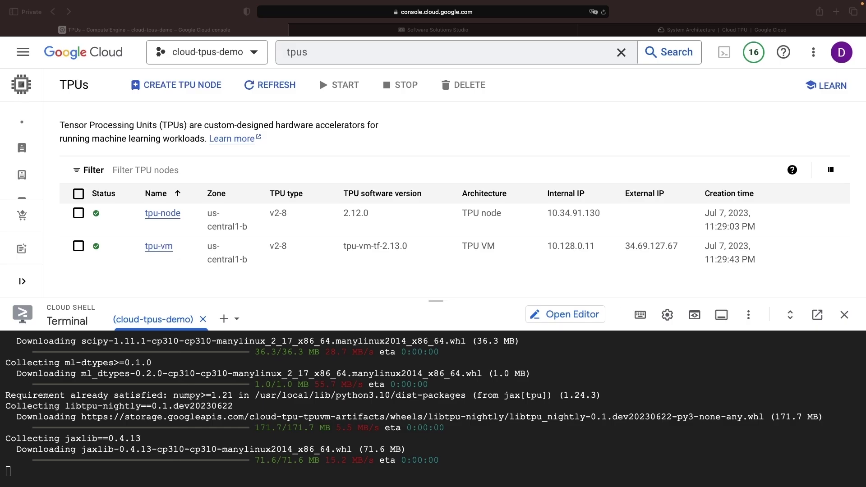
pyautogui.write('python3')
# In Python, confirm JAX reports the TPU backend with 8 devices, then log out
pyautogui.press('Return')
pyautogui.write('import jax')
pyautogui.press('Return')
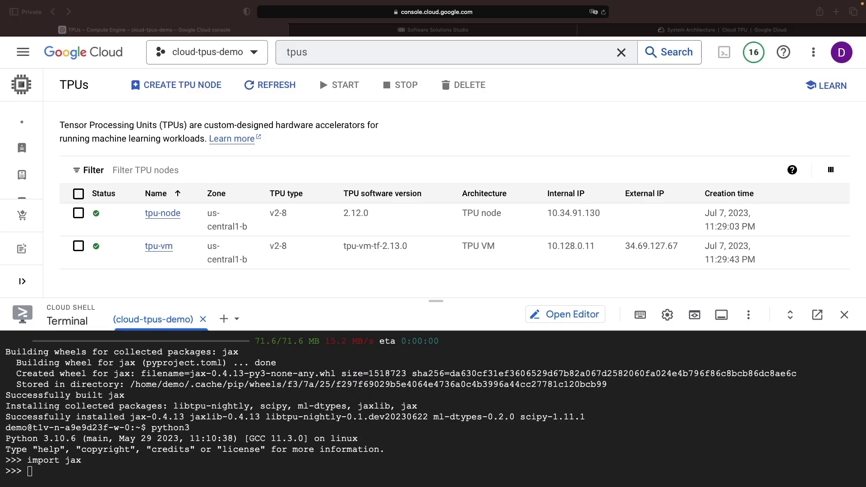
pyautogui.write('jax.default_backend()')
pyautogui.press('Return')
pyautogui.write('jax.device_count()')
pyautogui.press('Return')
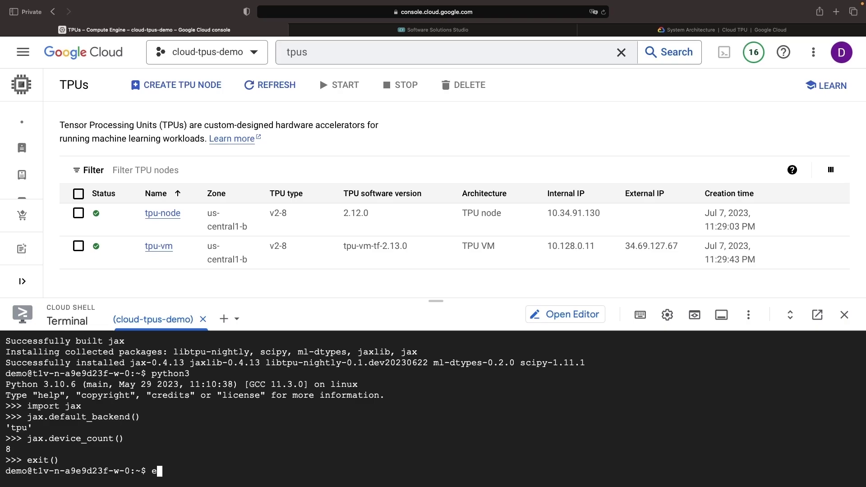
pyautogui.write('exit')
pyautogui.press('Return')
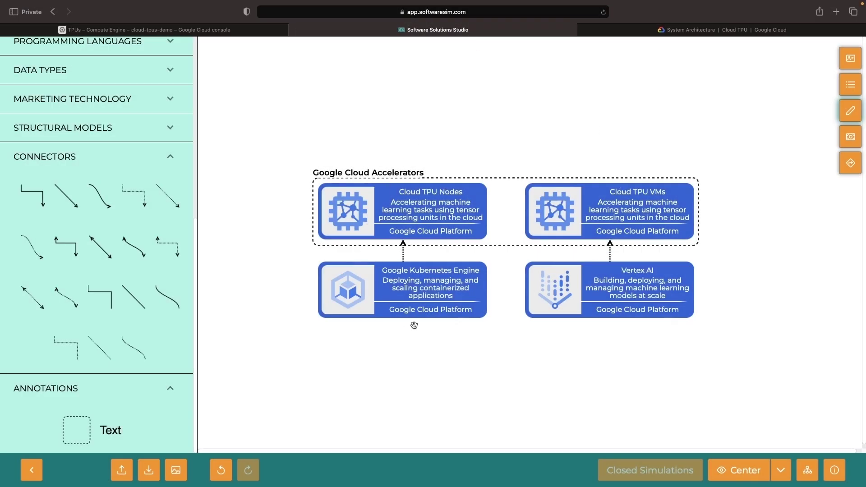
# Select the Vertex AI and Kubernetes Engine boxes, then clear the diagram selection
pyautogui.click(553, 305)
pyautogui.click(456, 301)
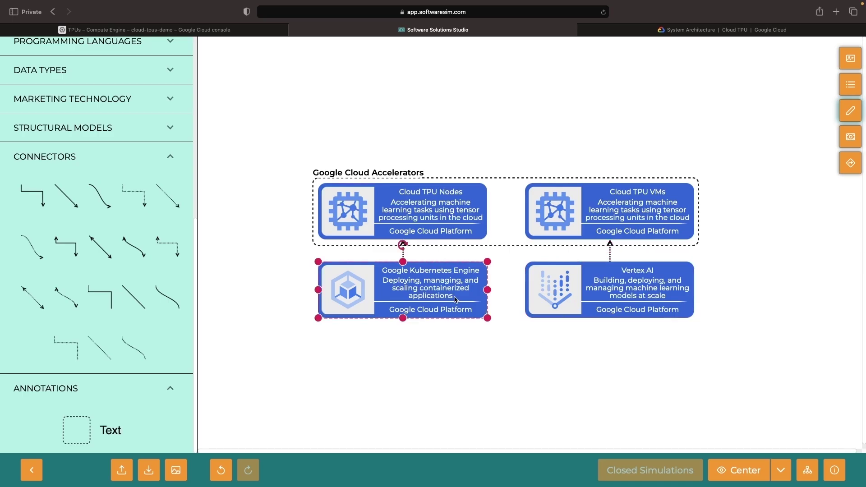
pyautogui.click(480, 366)
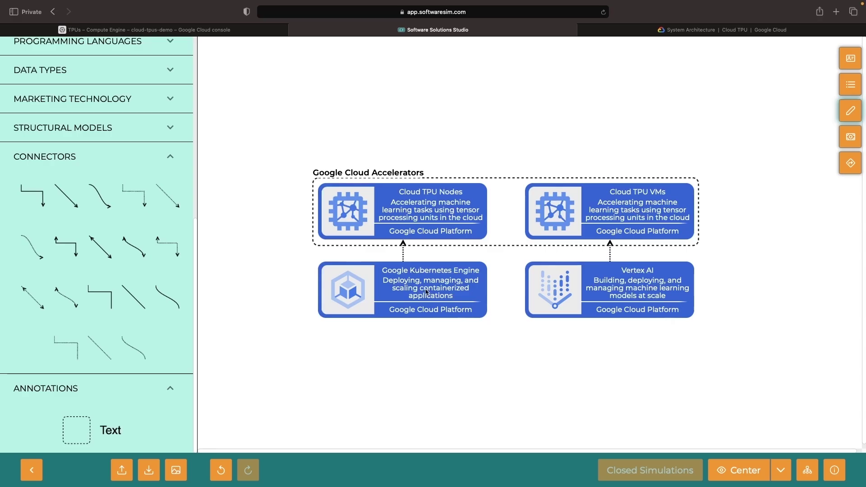
# Bring up the Kubernetes Engine clusters list in Google Cloud console
pyautogui.click(145, 30)
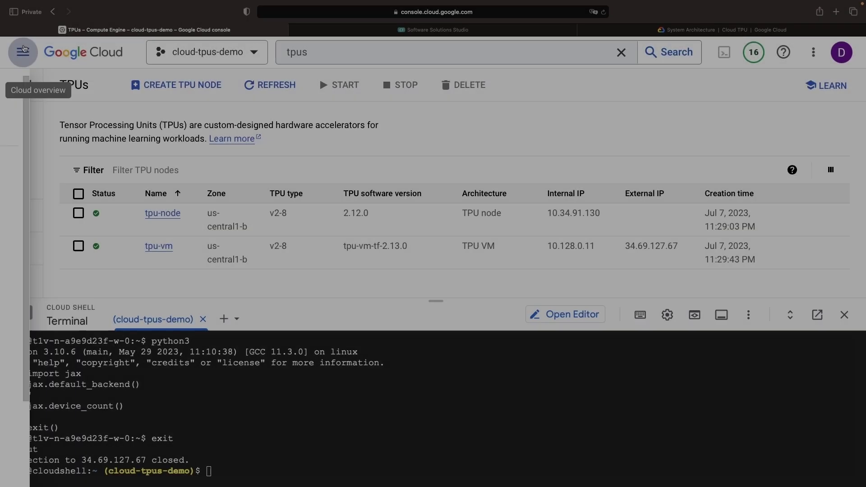
pyautogui.click(23, 52)
pyautogui.click(206, 58)
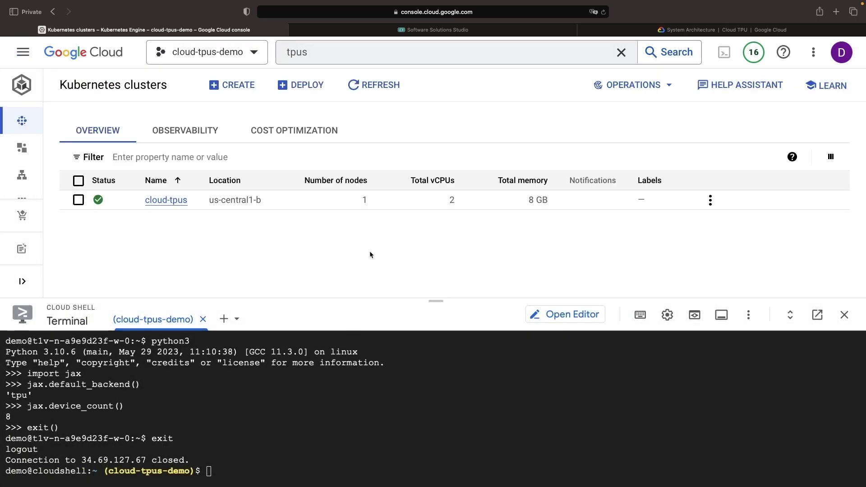
# Fetch cloud-tpus cluster credentials for us-central1-b and paste the tpu-testing pod manifest
pyautogui.click(395, 463)
pyautogui.write('gcloud container clusters ')
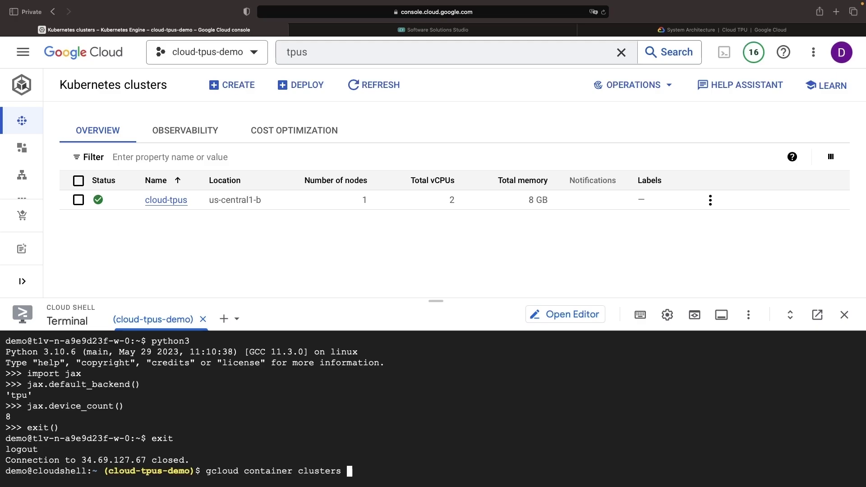
pyautogui.write('get-credentials ')
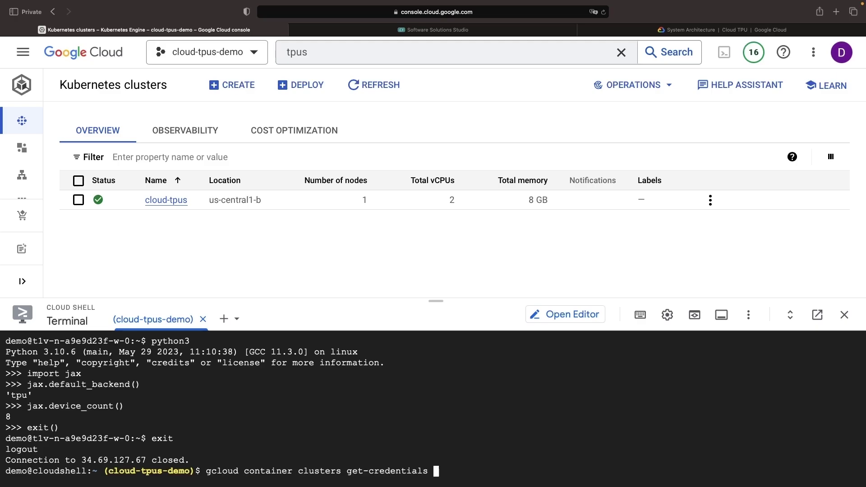
pyautogui.write('cloud-tpus --zone us-central1-b')
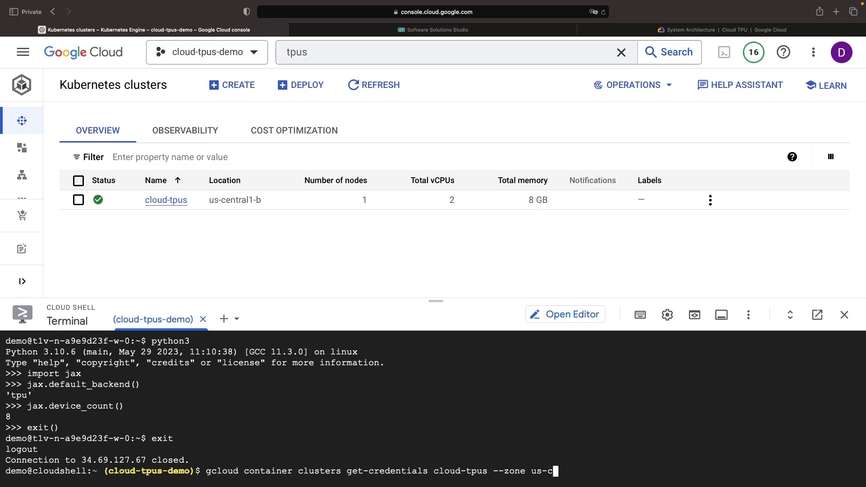
pyautogui.press('Return')
pyautogui.write('kubectl get pods')
pyautogui.press('Return')
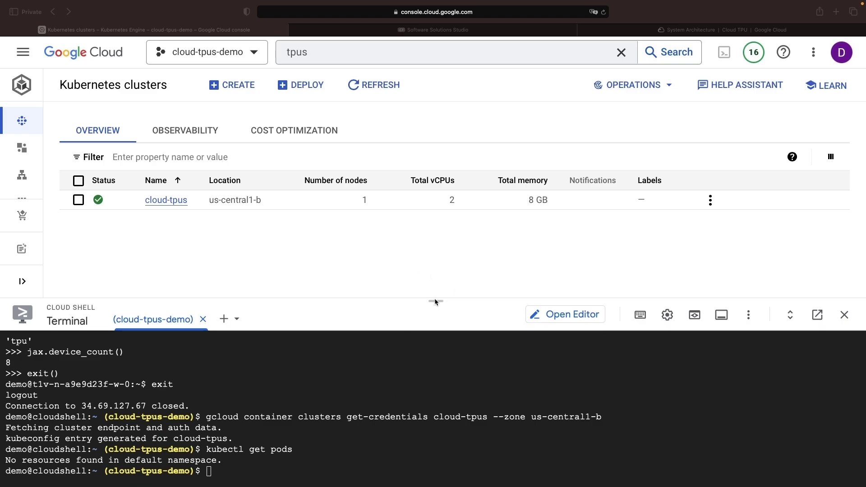
pyautogui.moveTo(435, 303); pyautogui.dragTo(435, 106)
pyautogui.write('cat <<EOF | kubectl apply -f - --- apiVersion: v1 kind: Pod metadata:   name: tpu-testing   annotations:     tf-version.cloud-tpus.google.com: "2.12.0" spec:   containers:   - name: notebook     image: tensorflow/tensorflow:2.12.0     command: ["/bin/sh", "-c"]     args:     - "sleep INFINITY"     resources:       requests:         cpu: 1         memory: 4Gi       limits:         cpu: 1         memory: 4Gi         cloud-tpus.google.com/v2: 8 EOF')
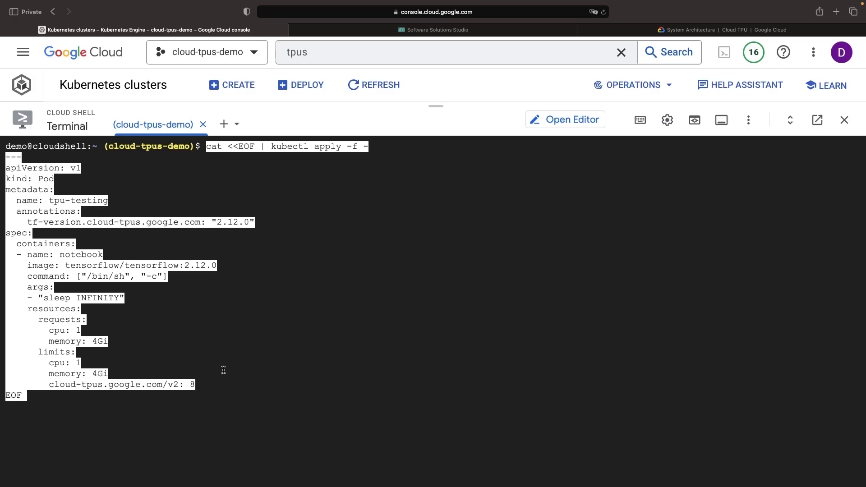
# Shrink the shell back to show the clusters and copy the tpu-testing pod name
pyautogui.click(173, 381)
pyautogui.moveTo(434, 107); pyautogui.dragTo(425, 193)
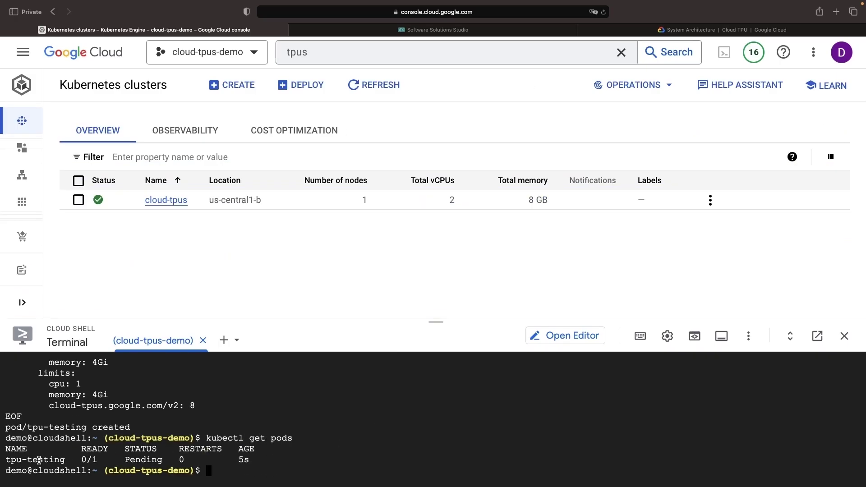
pyautogui.doubleClick(34, 460)
pyautogui.click(280, 438)
pyautogui.write('kubectl describe')
pyautogui.write(' pod ')
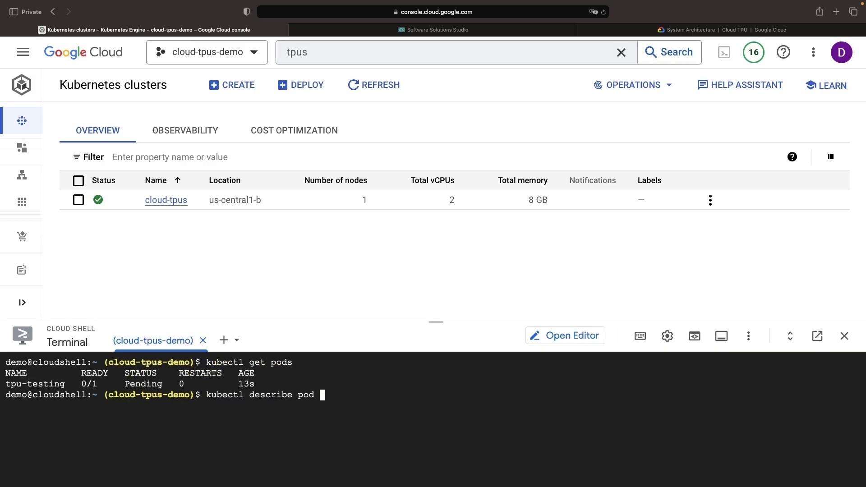
pyautogui.write('tpu-testing')
# Show the tpu-testing pod's details and events, then go to the TPUs page
pyautogui.press('Return')
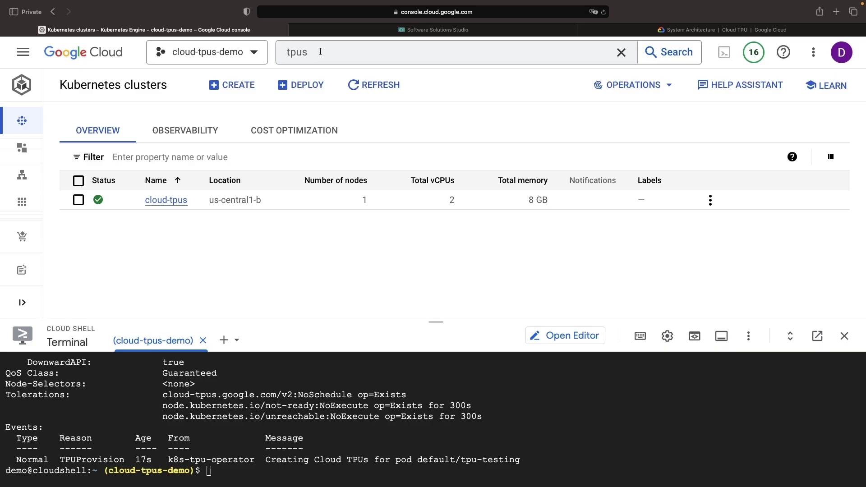
pyautogui.click(320, 52)
pyautogui.click(323, 102)
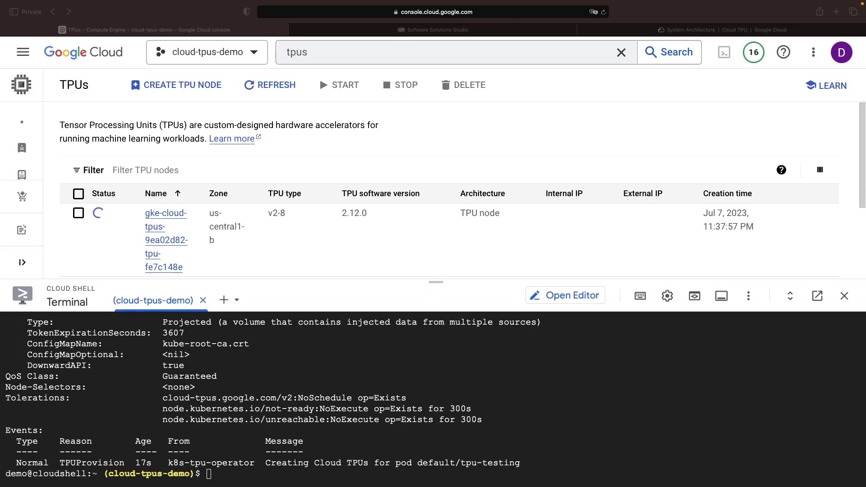
pyautogui.write('kubectl get pods')
# Check tpu-testing is running, shell into it, and install cloud-tpu-client
pyautogui.press('Return')
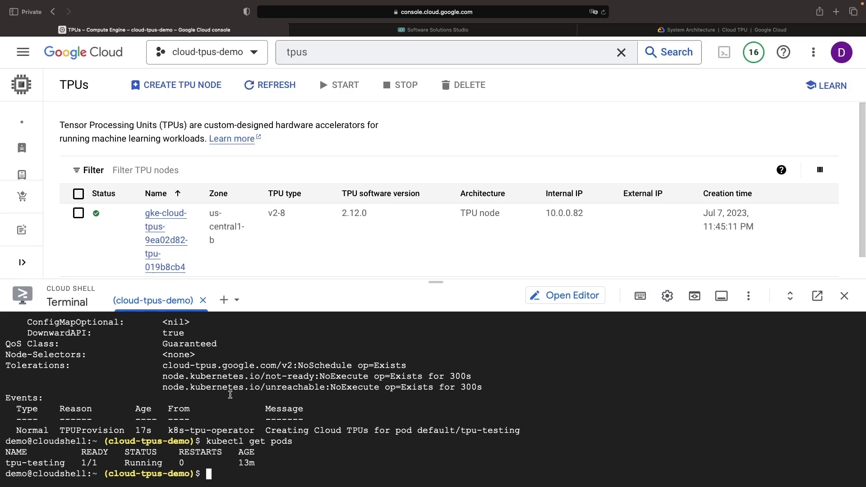
pyautogui.doubleClick(27, 462)
pyautogui.write('kube')
pyautogui.write('ctl exec -it')
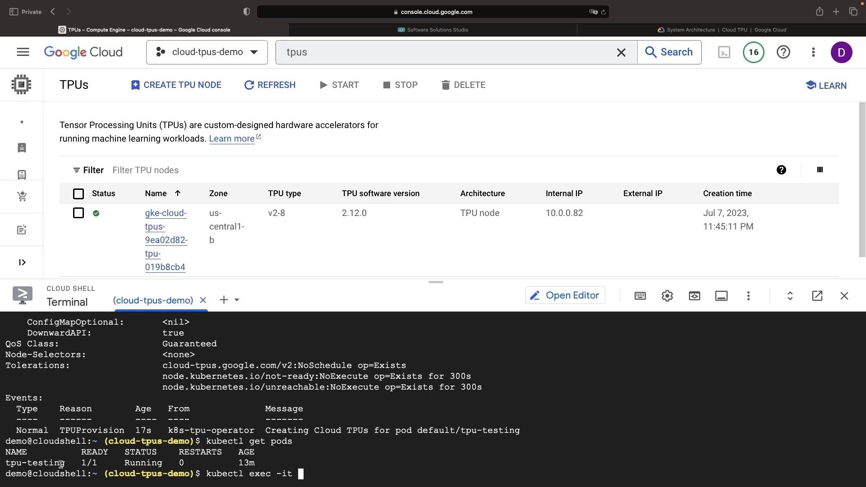
pyautogui.write(' tpu-testing -- /bin/bash')
pyautogui.press('Return')
pyautogui.write('spip install cloud-tpu-client')
pyautogui.press('Return')
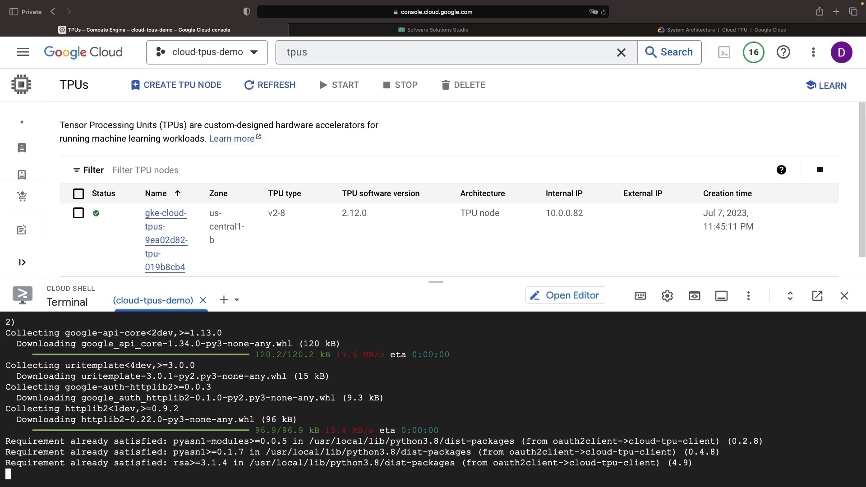
pyautogui.write('python3')
# In Python, read the TPU endpoint and print the resolver's worker address grpc://10.0.0.82:8470
pyautogui.press('Return')
pyautogui.write('import tensorflow as tf')
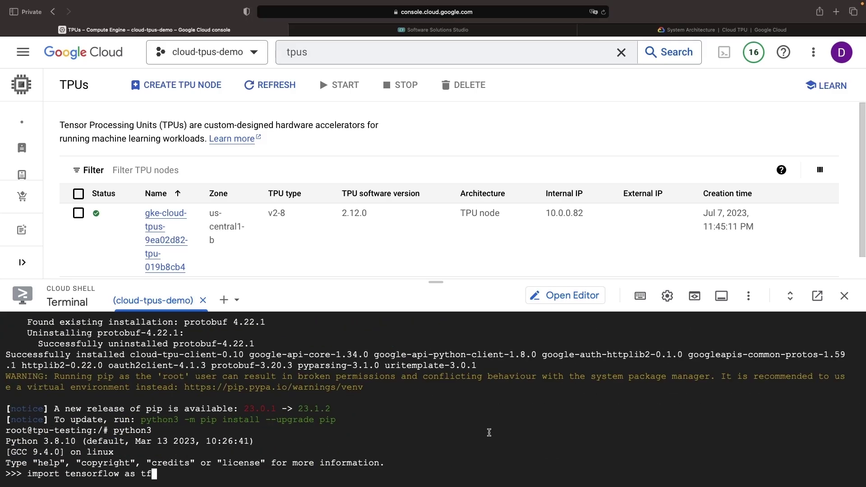
pyautogui.press('Return')
pyautogui.write('import os')
pyautogui.press('Return')
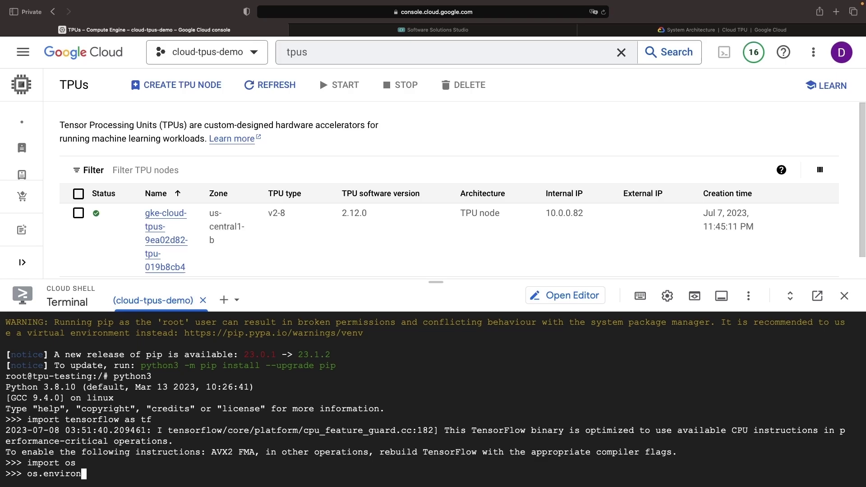
pyautogui.write('os.environ[')
pyautogui.write('"KUBE_GOOGLE_CLOUD_TPU_ENDPOINTS')
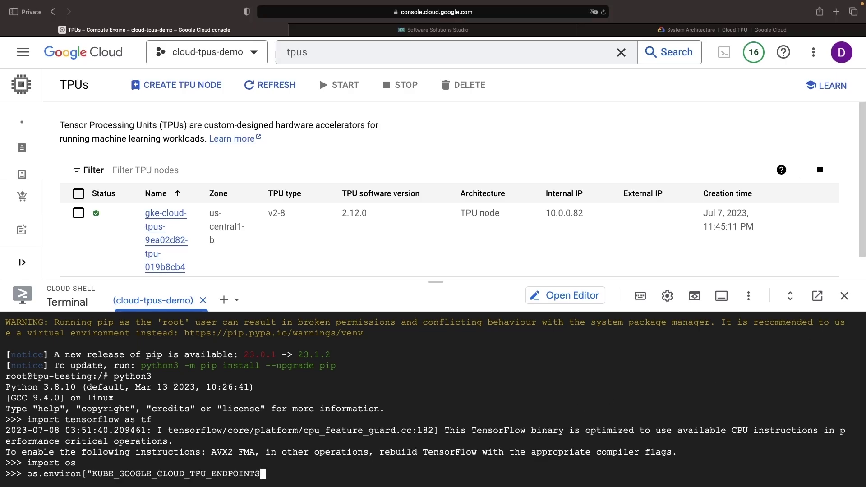
pyautogui.write('"]')
pyautogui.press('Return')
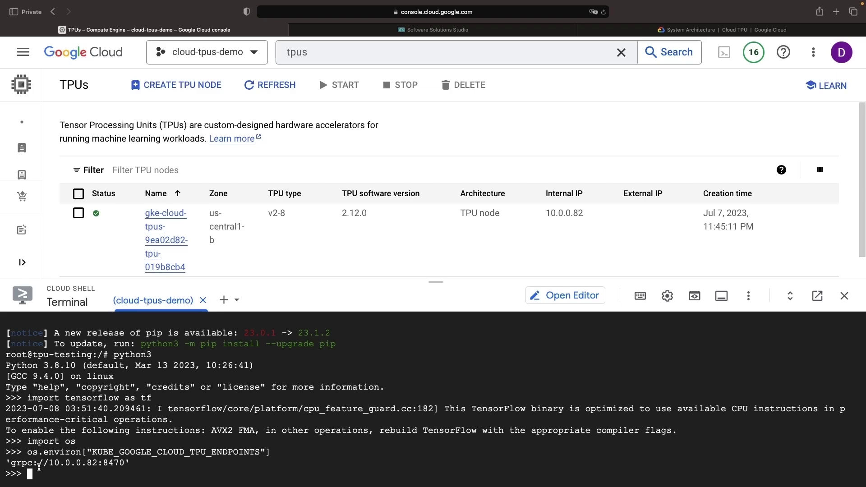
pyautogui.hotkey('ctrl', 'v')
pyautogui.moveTo(12, 465); pyautogui.dragTo(124, 465)
pyautogui.hotkey('ctrl', 'v')
pyautogui.write("')")
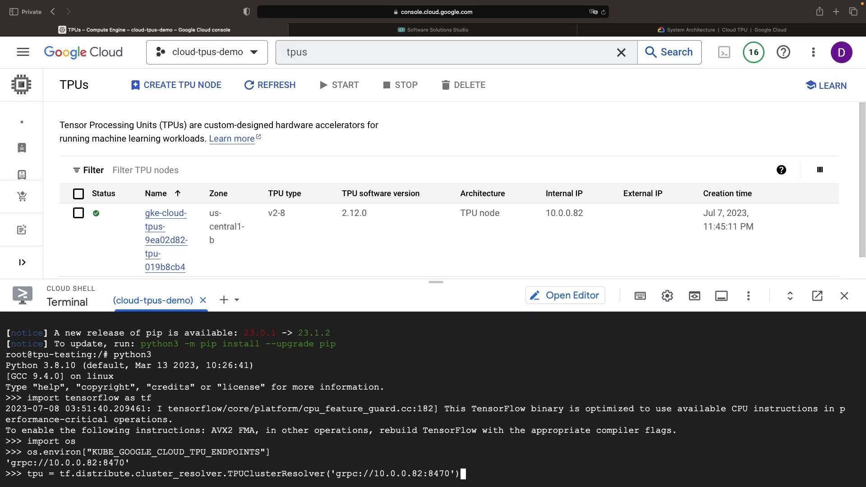
pyautogui.press('Return')
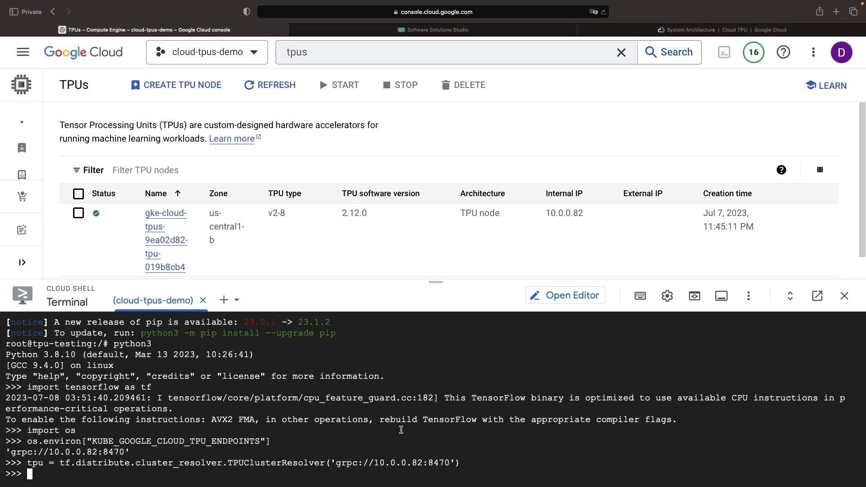
pyautogui.write("print('Running on TPU ', tpu.cluster_spec().as_dict()['worker'])")
pyautogui.press('Return')
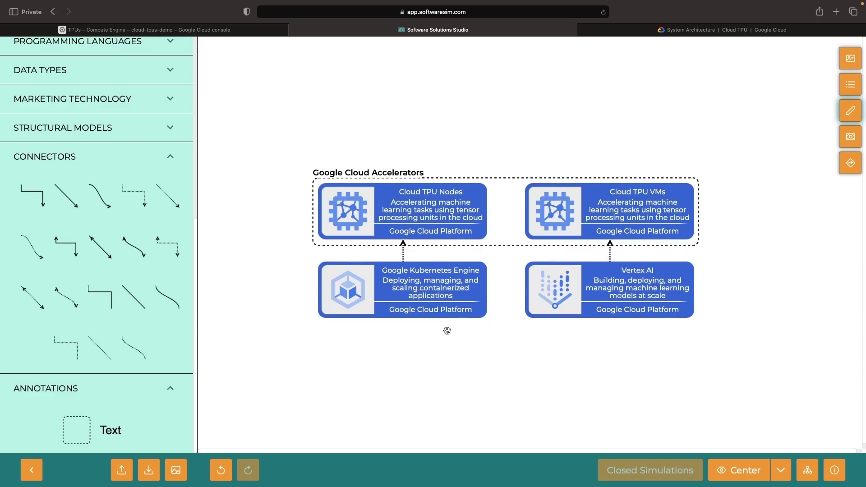
pyautogui.click(573, 215)
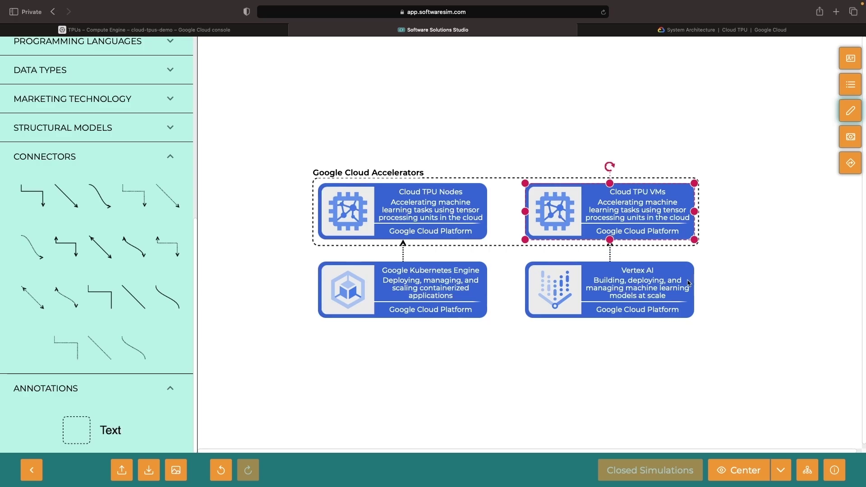
pyautogui.click(670, 287)
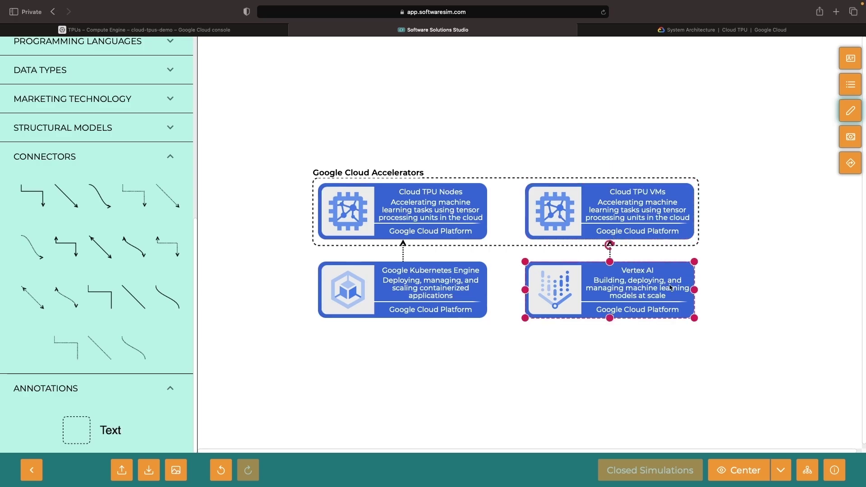
pyautogui.click(685, 198)
pyautogui.click(722, 208)
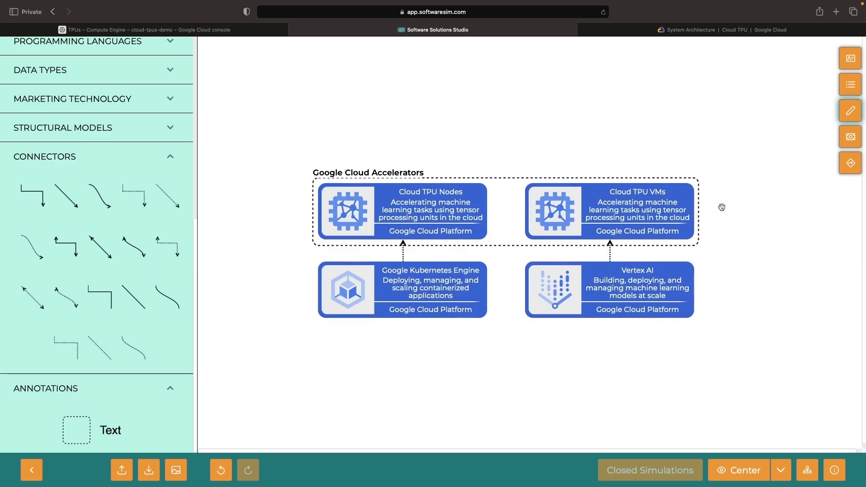